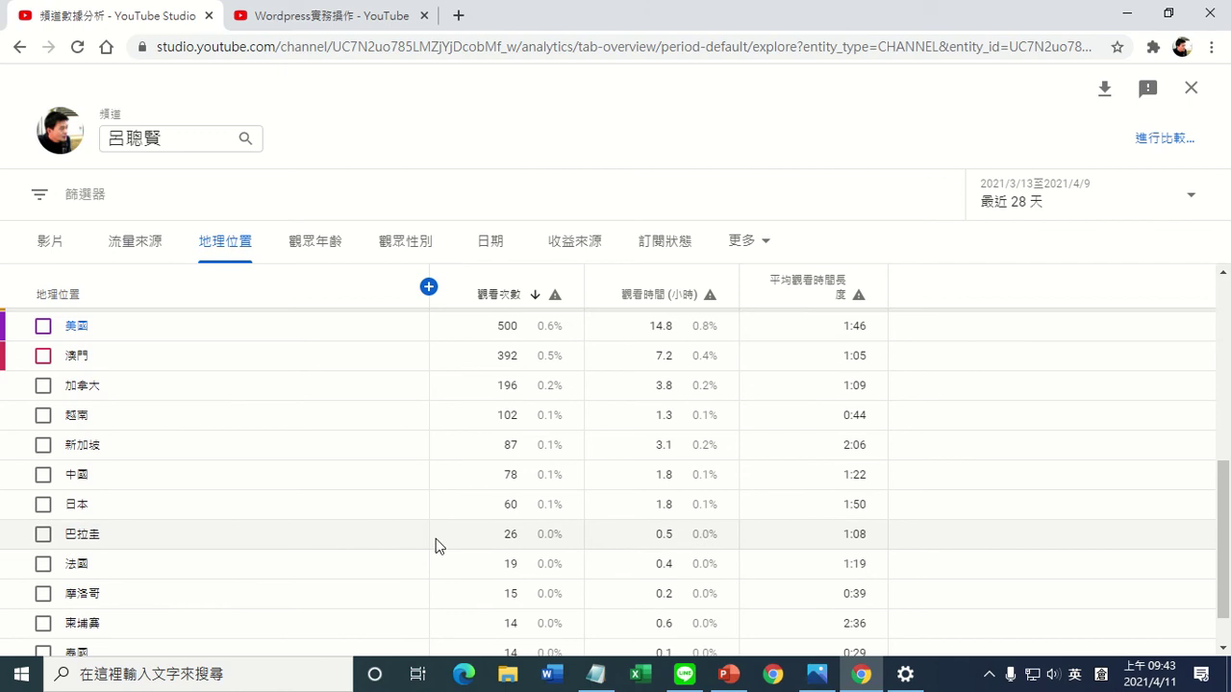
Step: Examine the channel's 28-day views by geography and the breakdown by audience age
scroll(308, 550, down, 1)
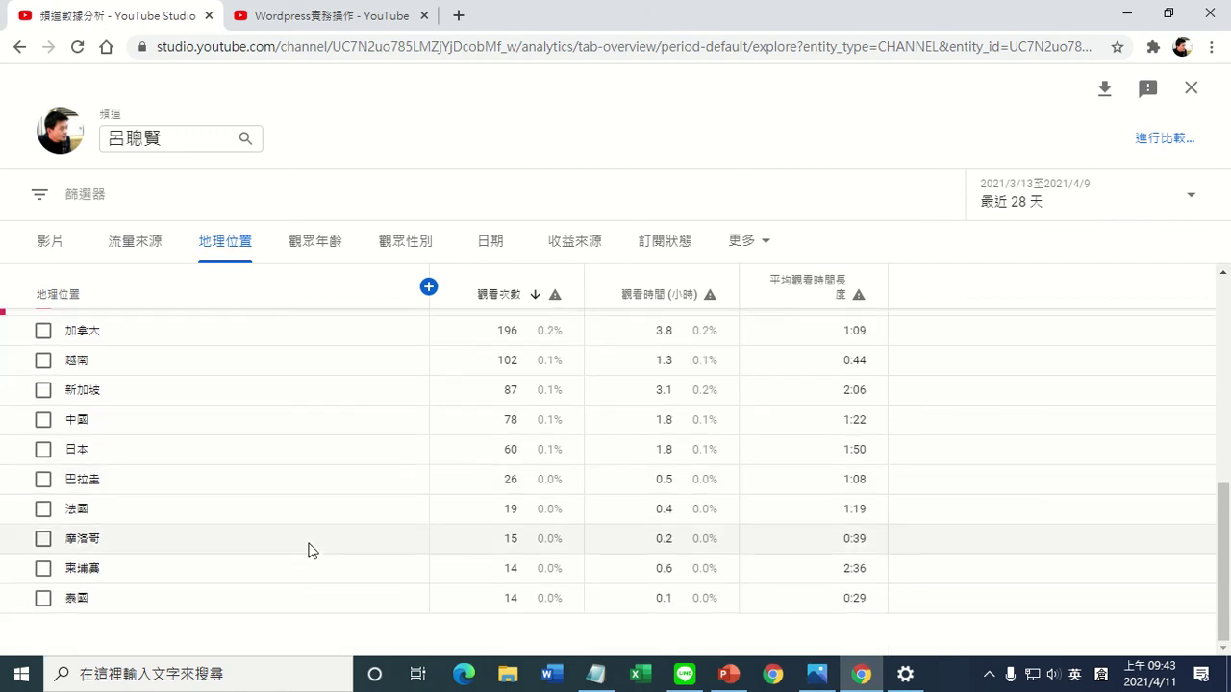
scroll(307, 550, up, 8)
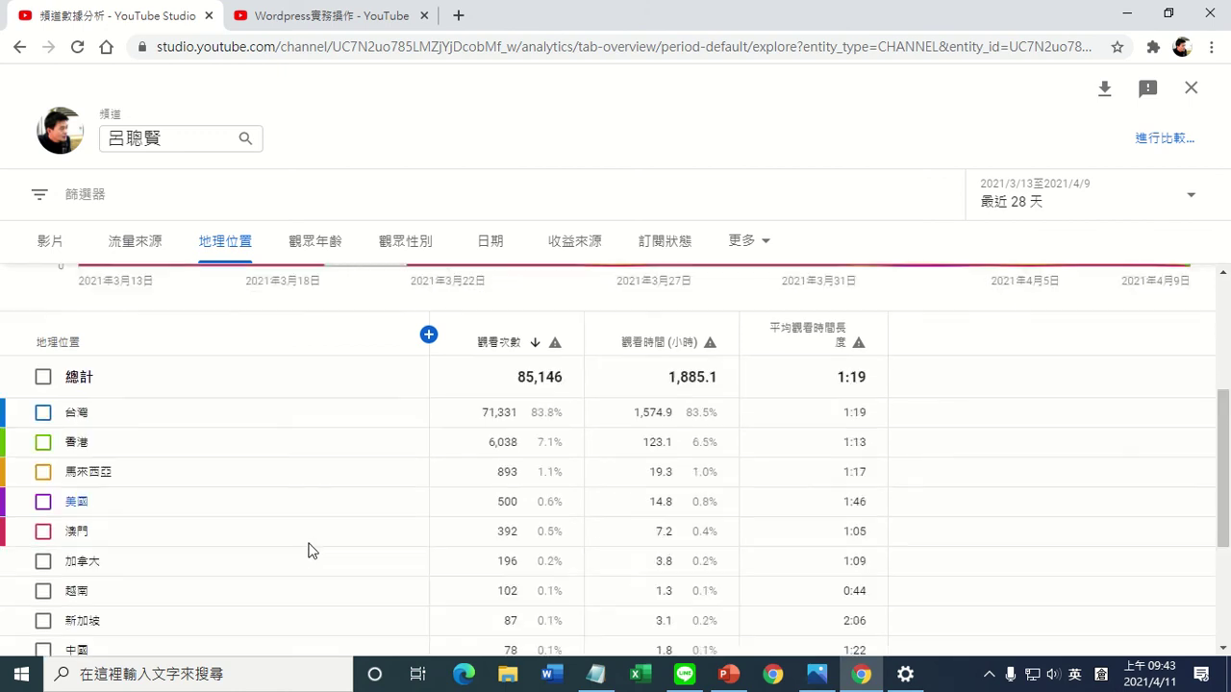
click(320, 248)
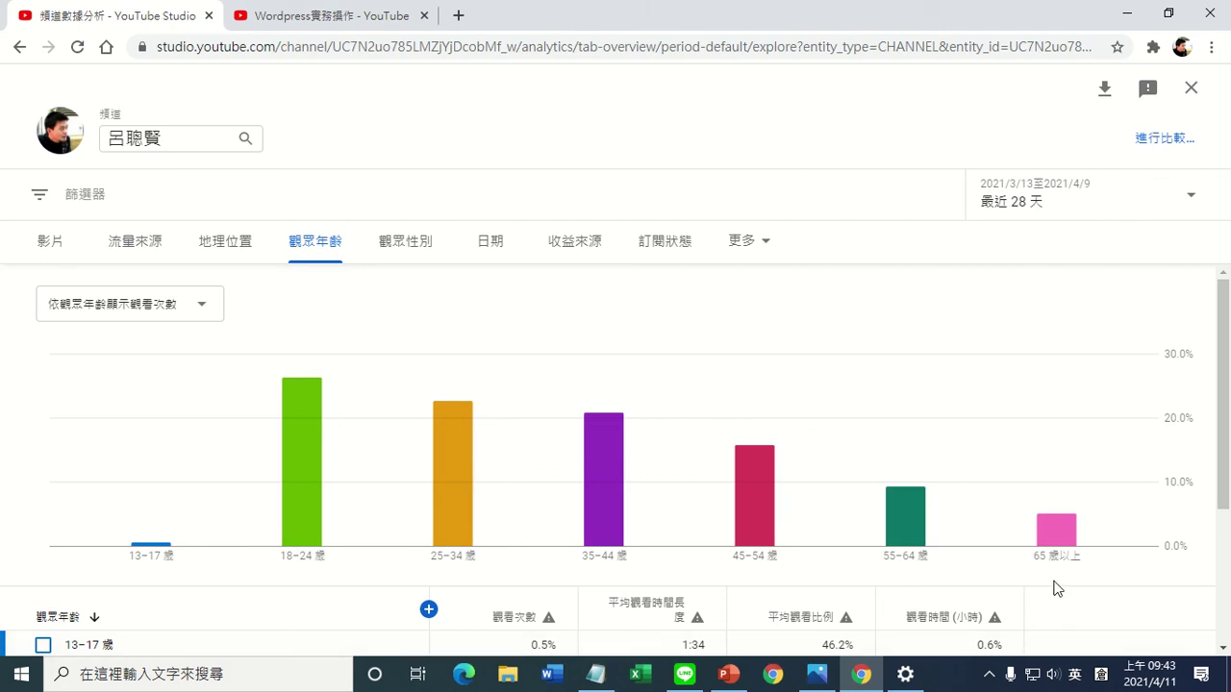
scroll(1069, 575, down, 1)
scroll(1070, 575, down, 3)
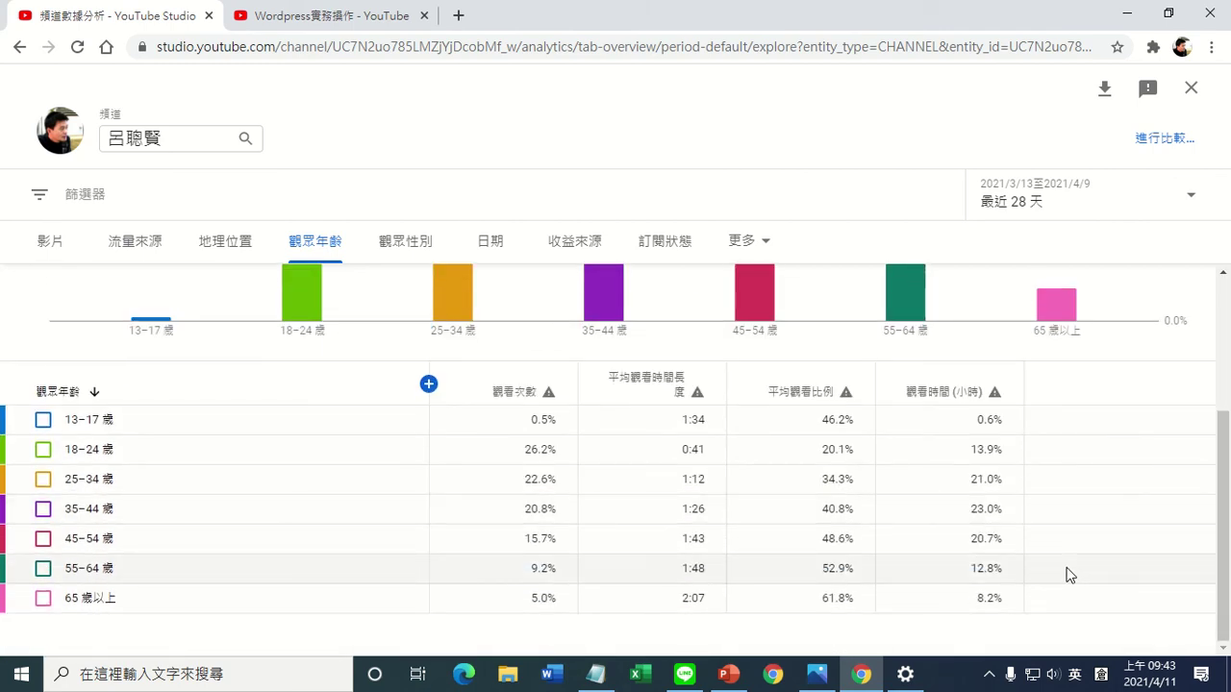
scroll(1070, 573, up, 4)
Step: Review the channel's audience gender, date and revenue source reports for the last 28 days
click(406, 246)
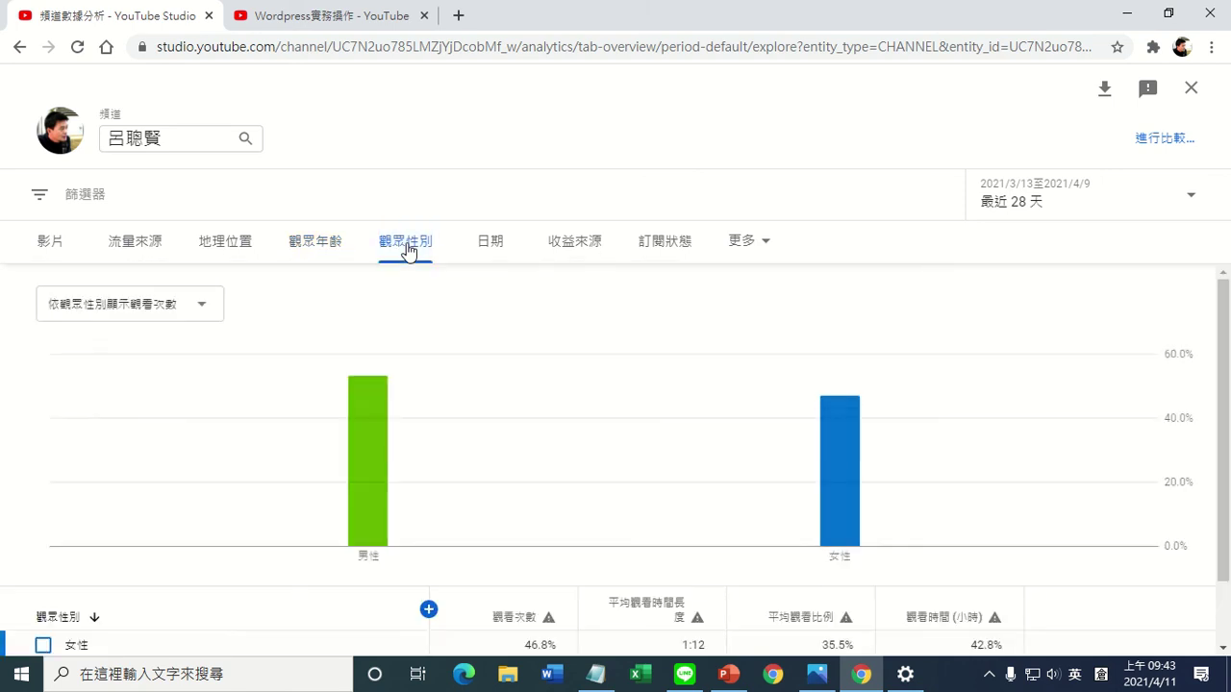
mouse_move(761, 407)
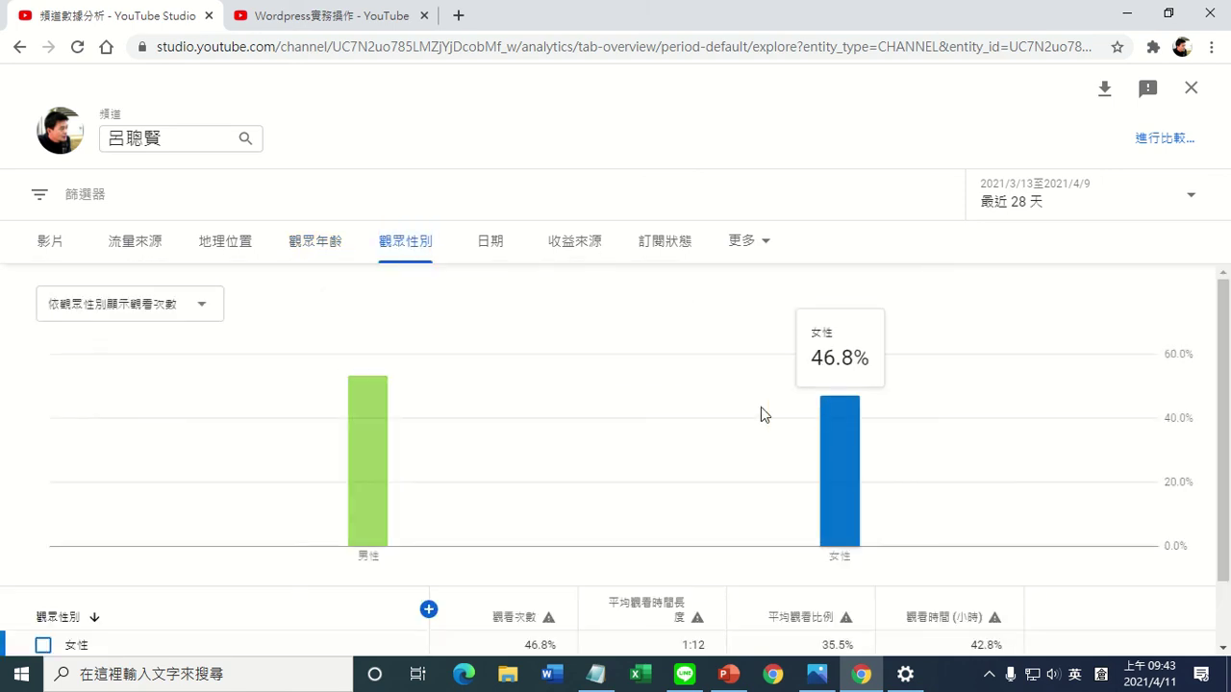
click(496, 248)
click(569, 250)
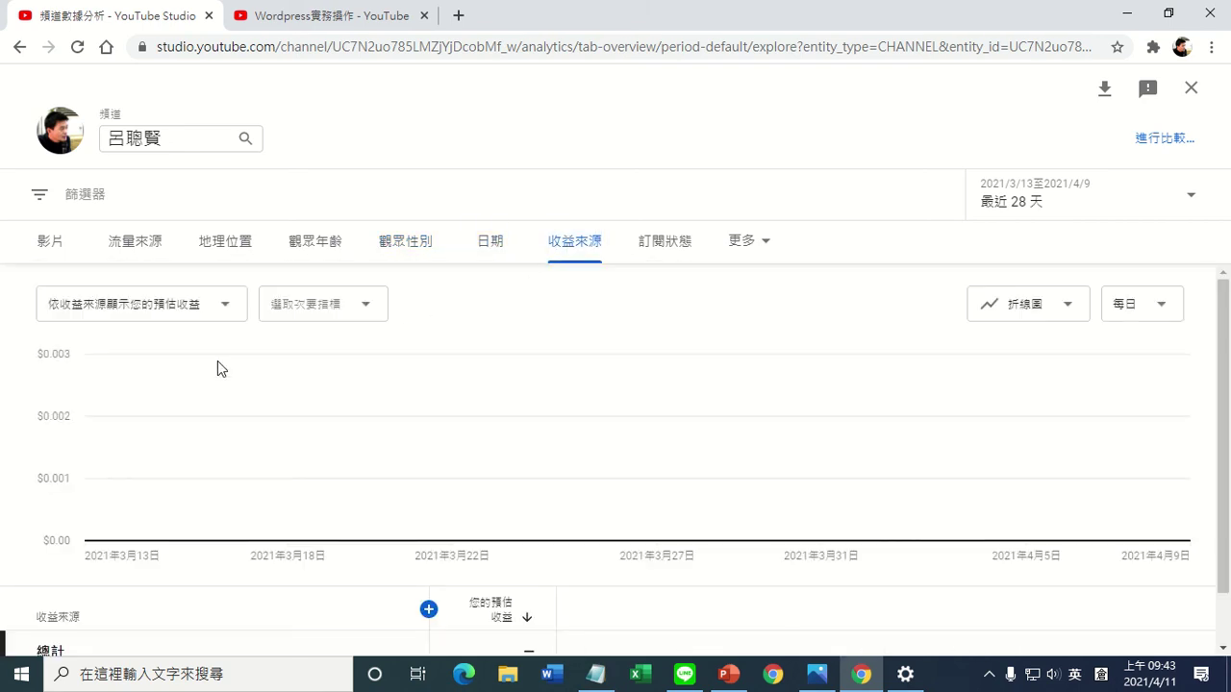
mouse_move(339, 463)
Step: Leave the detailed analytics report and look over the channel's comments and subtitles pages
click(21, 47)
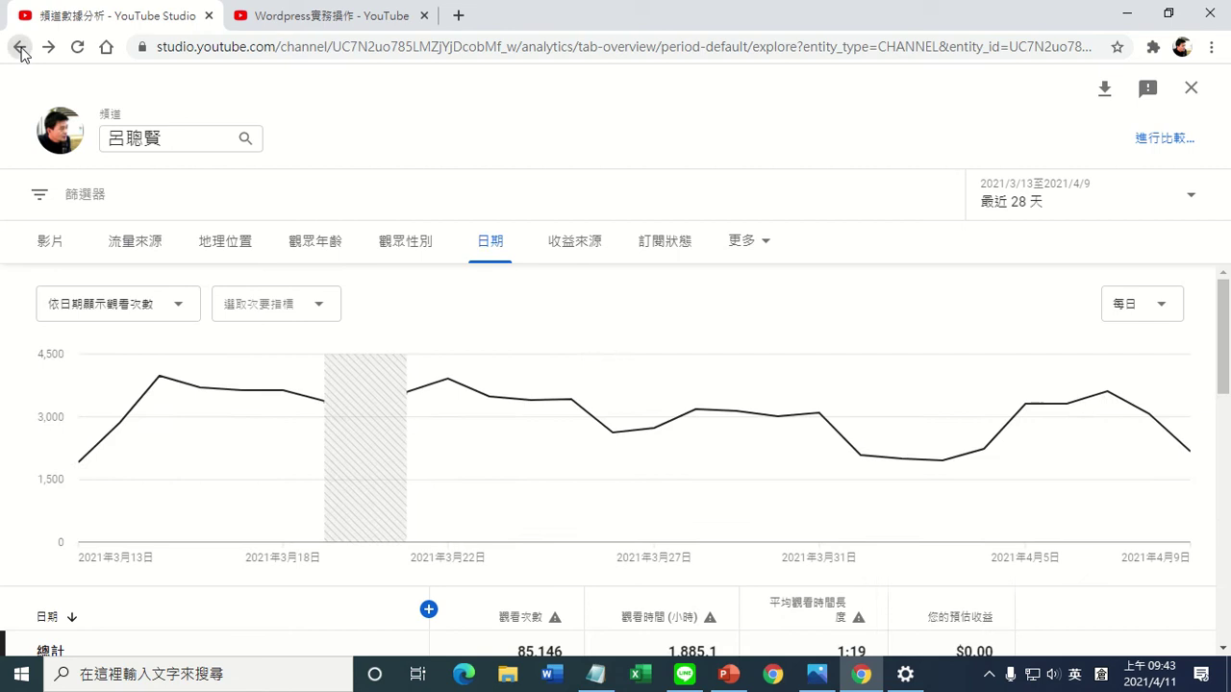
click(20, 48)
click(20, 47)
click(20, 48)
click(20, 48)
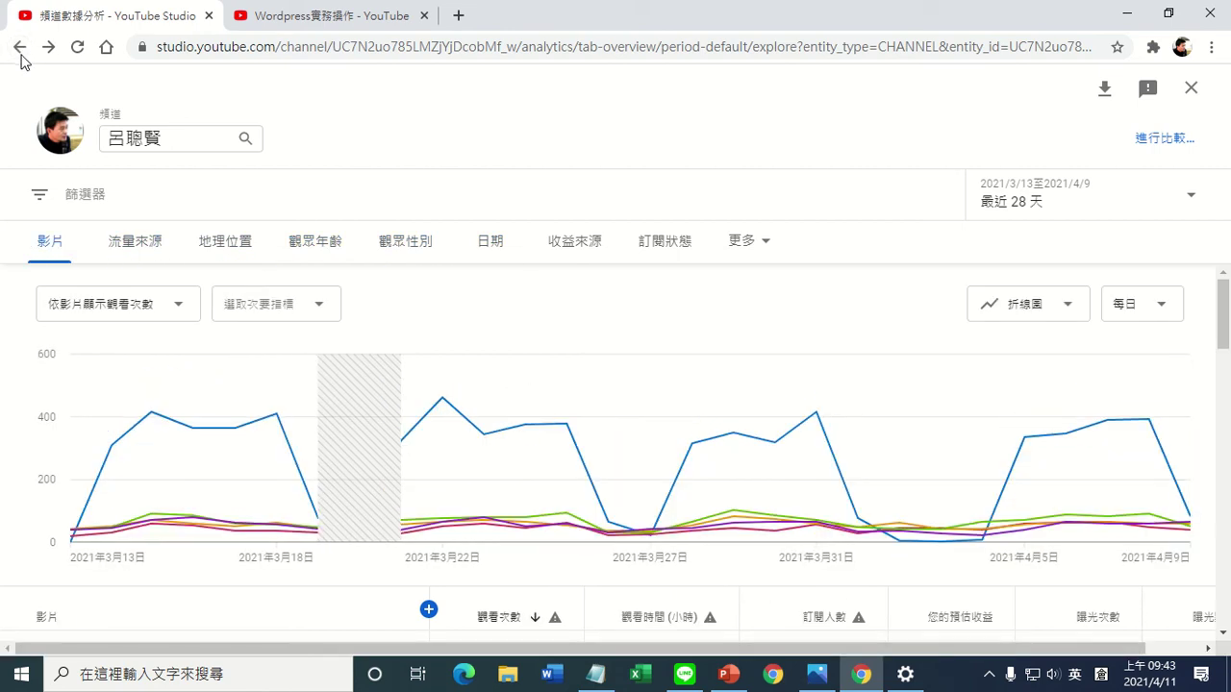
click(20, 47)
click(21, 47)
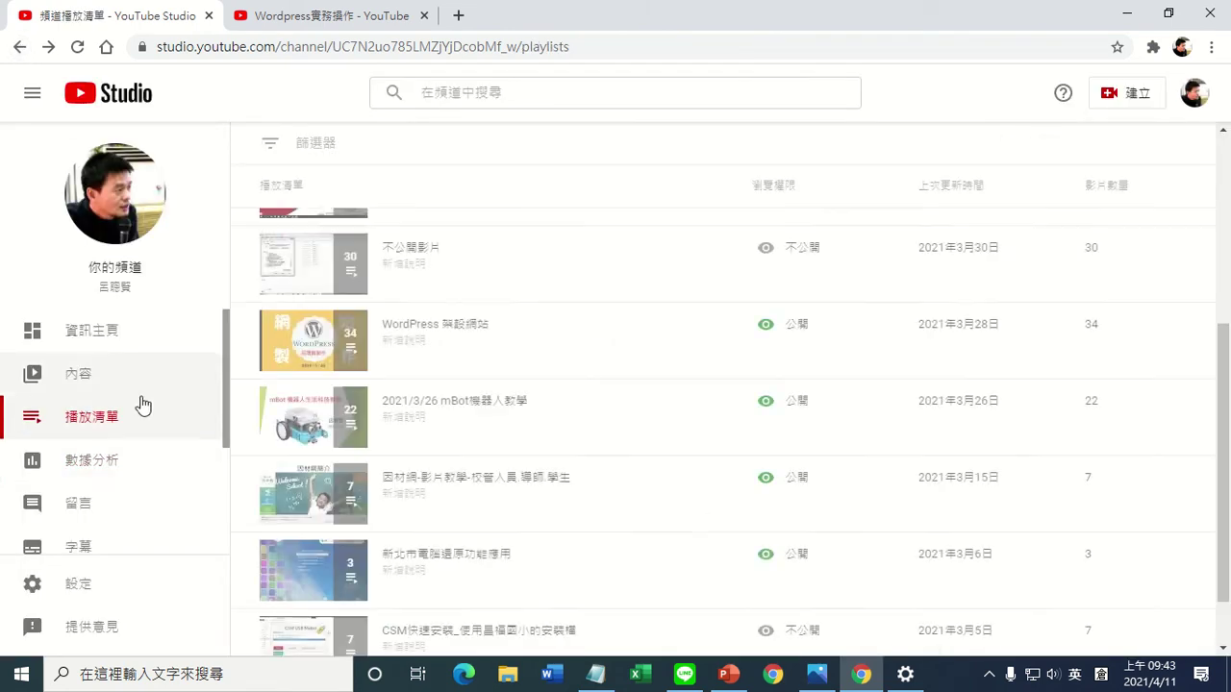
click(95, 520)
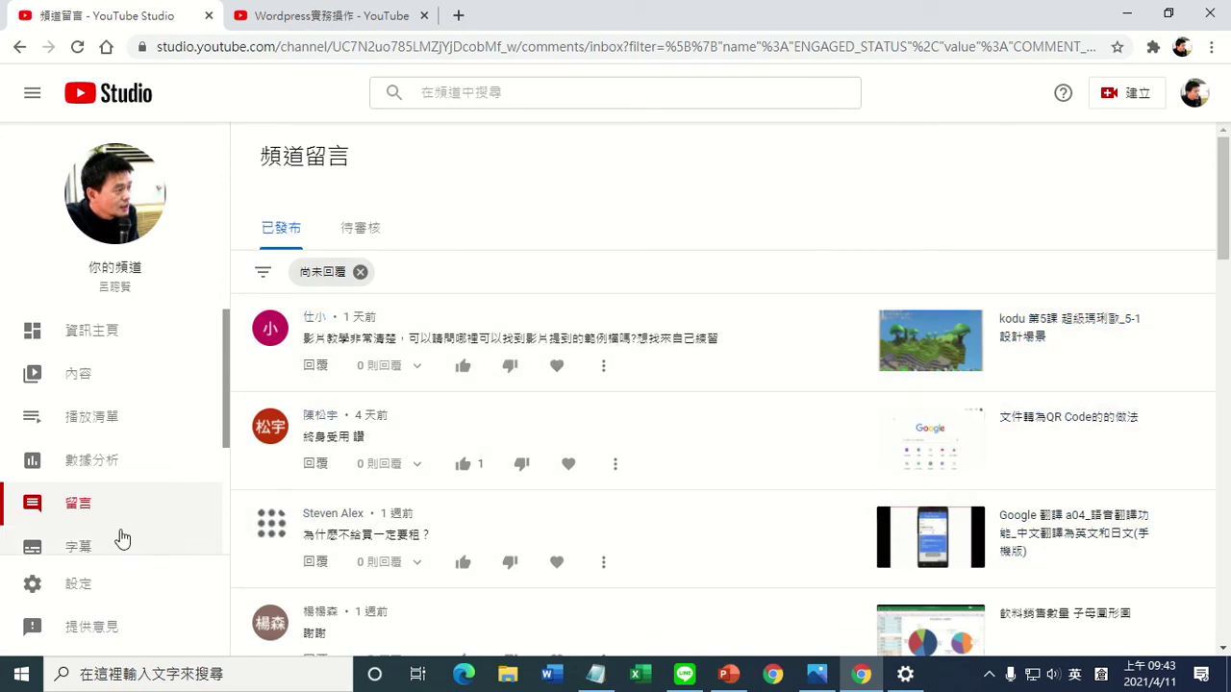
click(85, 557)
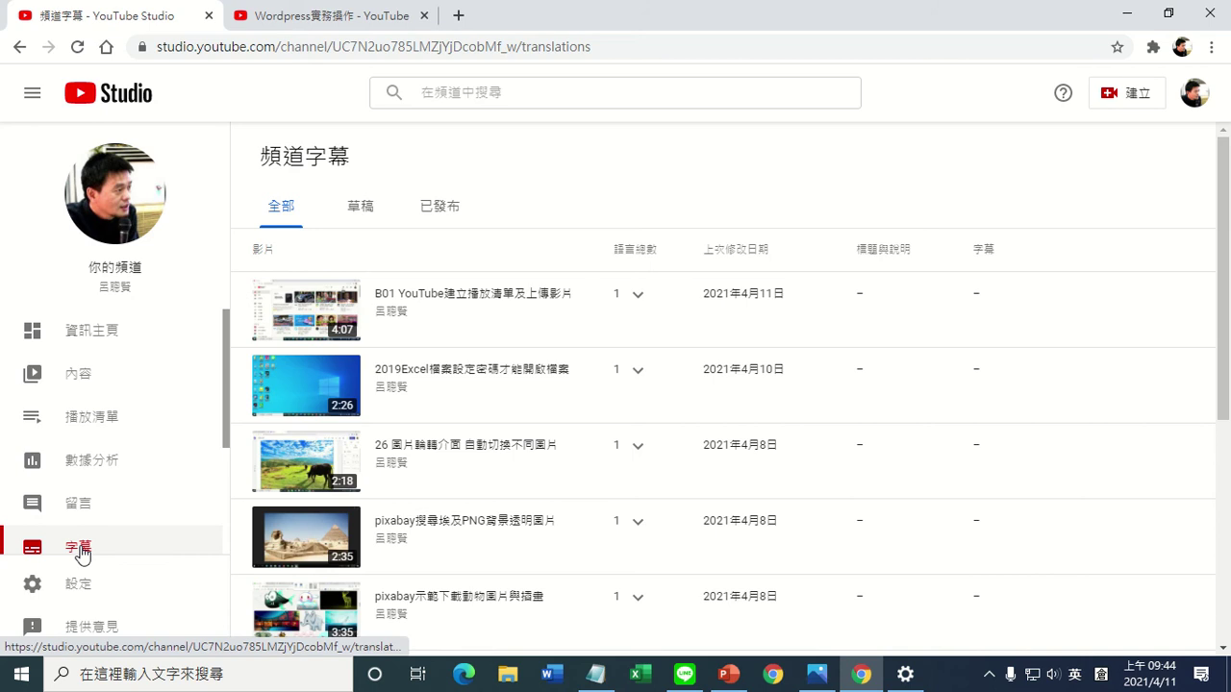
Step: Open the channel's upload default settings (上傳預設設定), passing through the channel's basic information
click(89, 586)
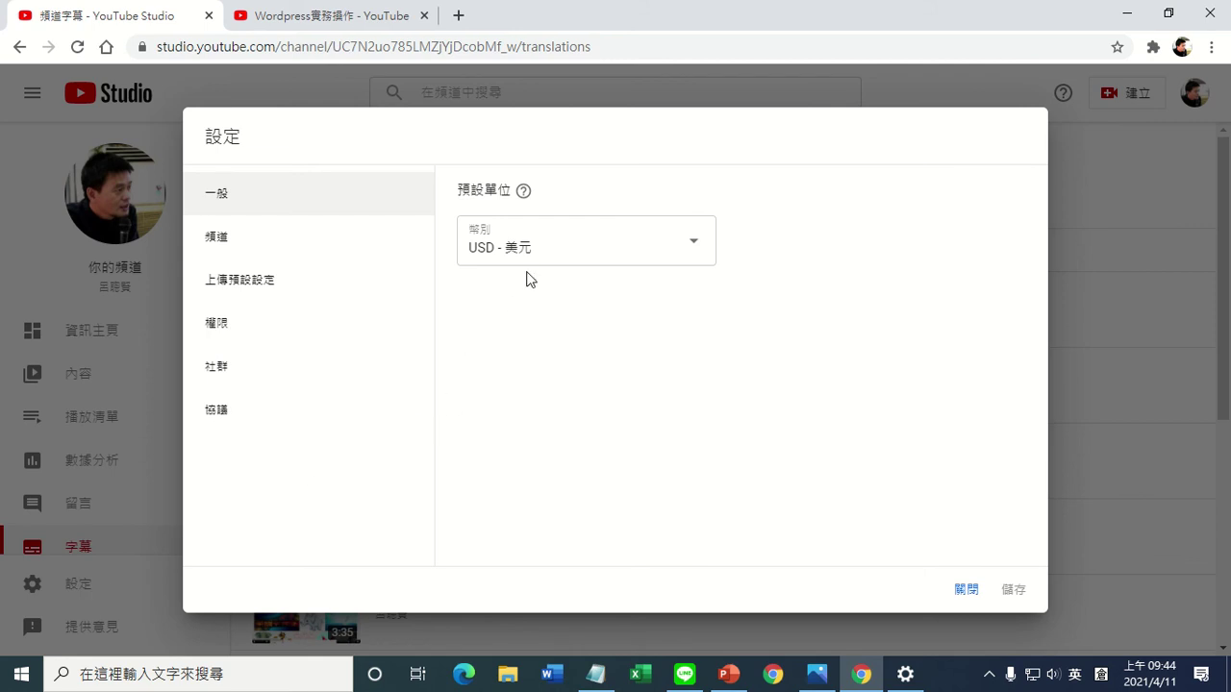
click(231, 245)
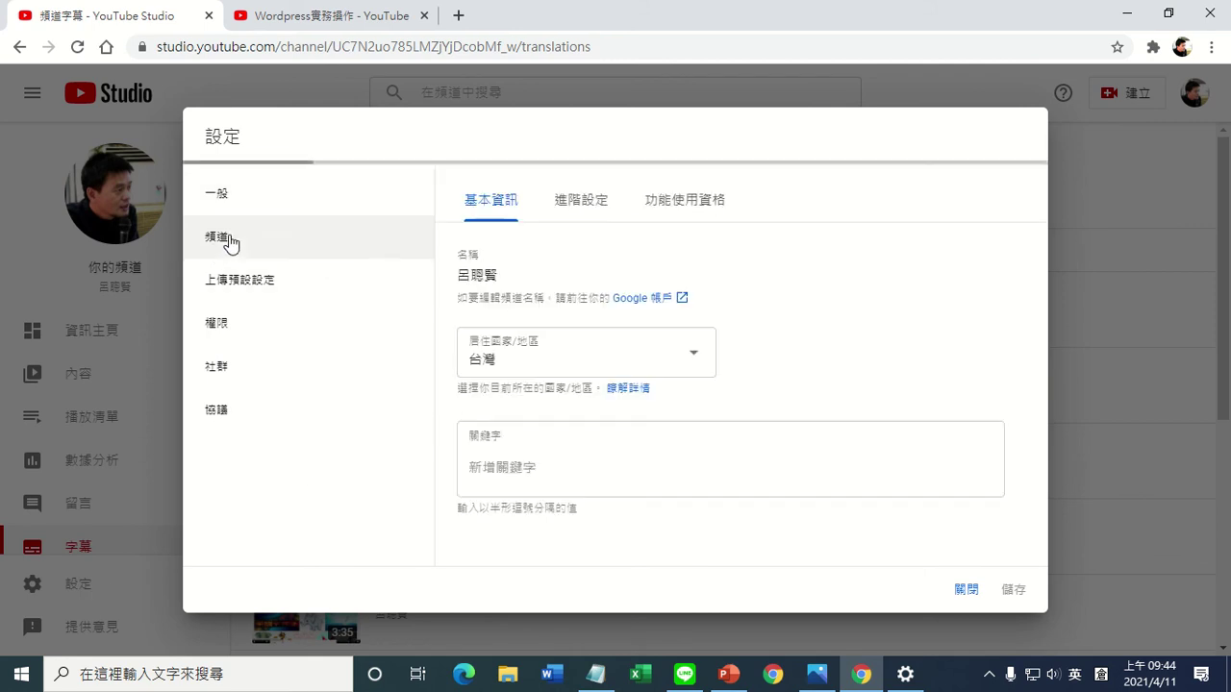
click(254, 287)
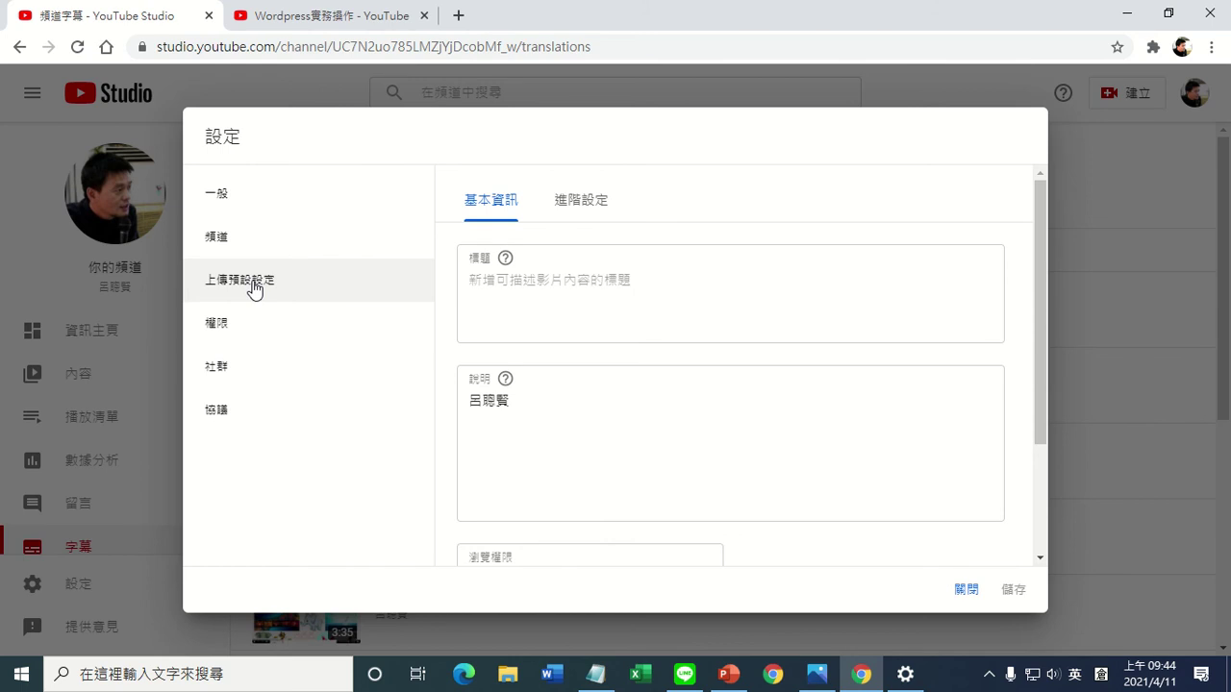
Step: Add a second line reading "Wordpress" to the default video description
click(602, 445)
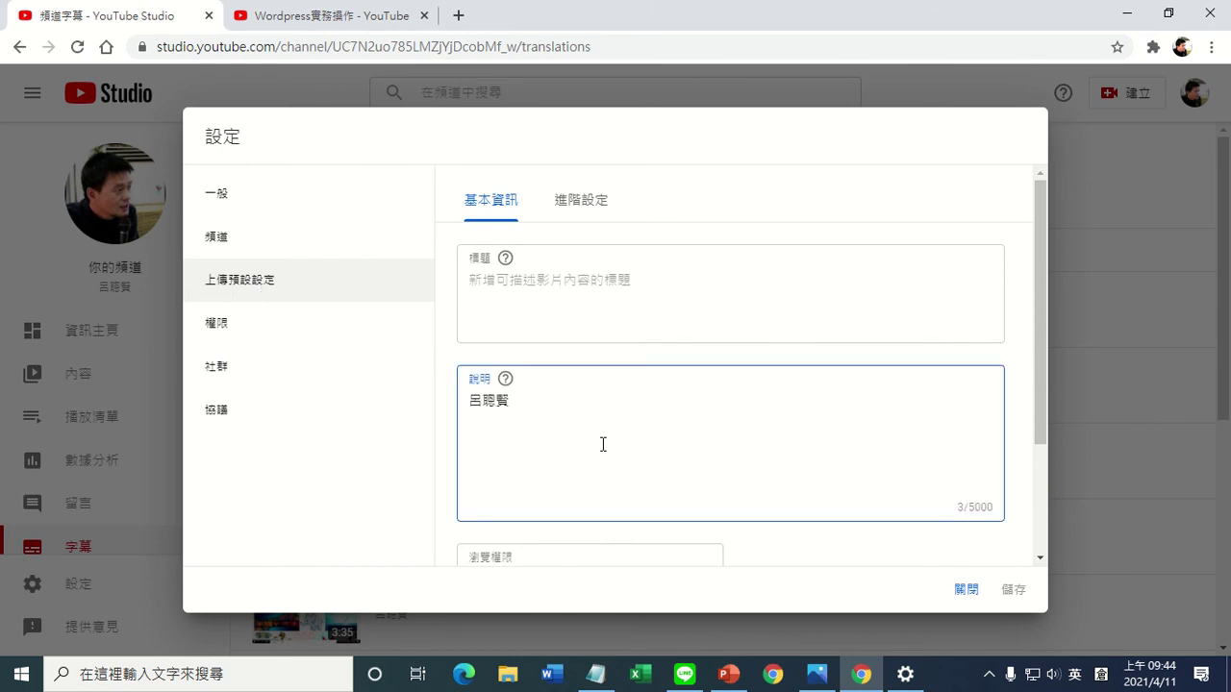
key(Return)
text(Wordpr)
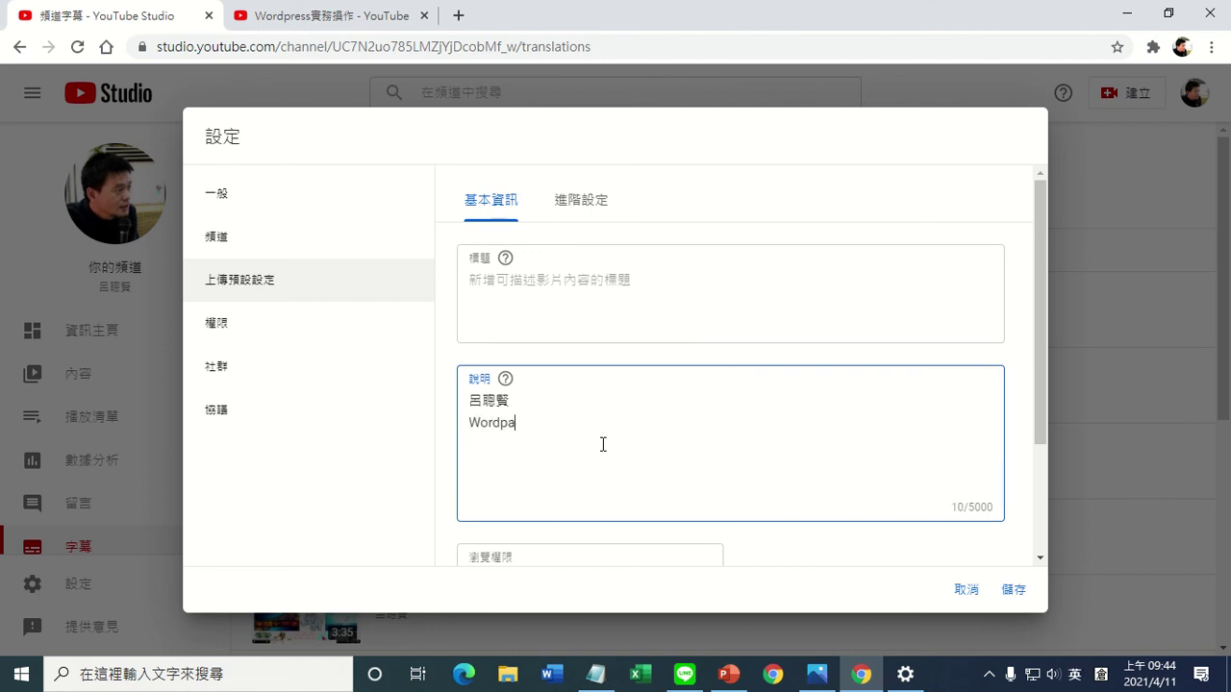
text(ess)
Step: Replace the default tag 因材網 with wordpress
scroll(553, 424, down, 3)
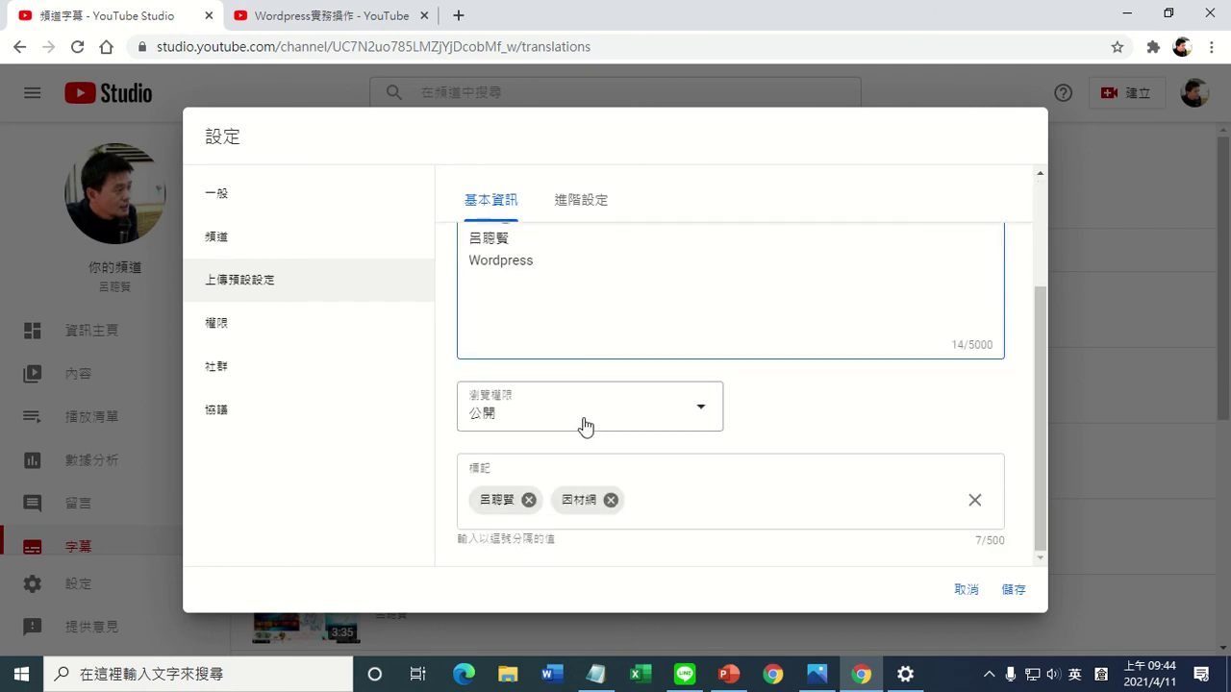
click(611, 500)
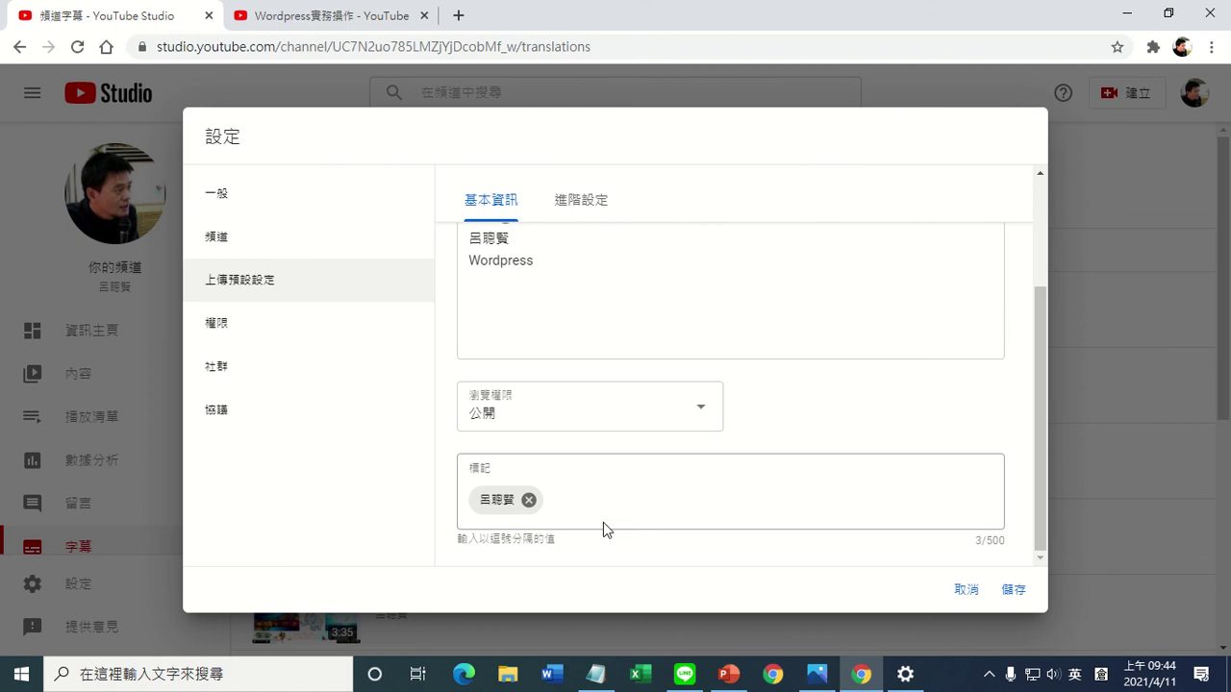
click(617, 507)
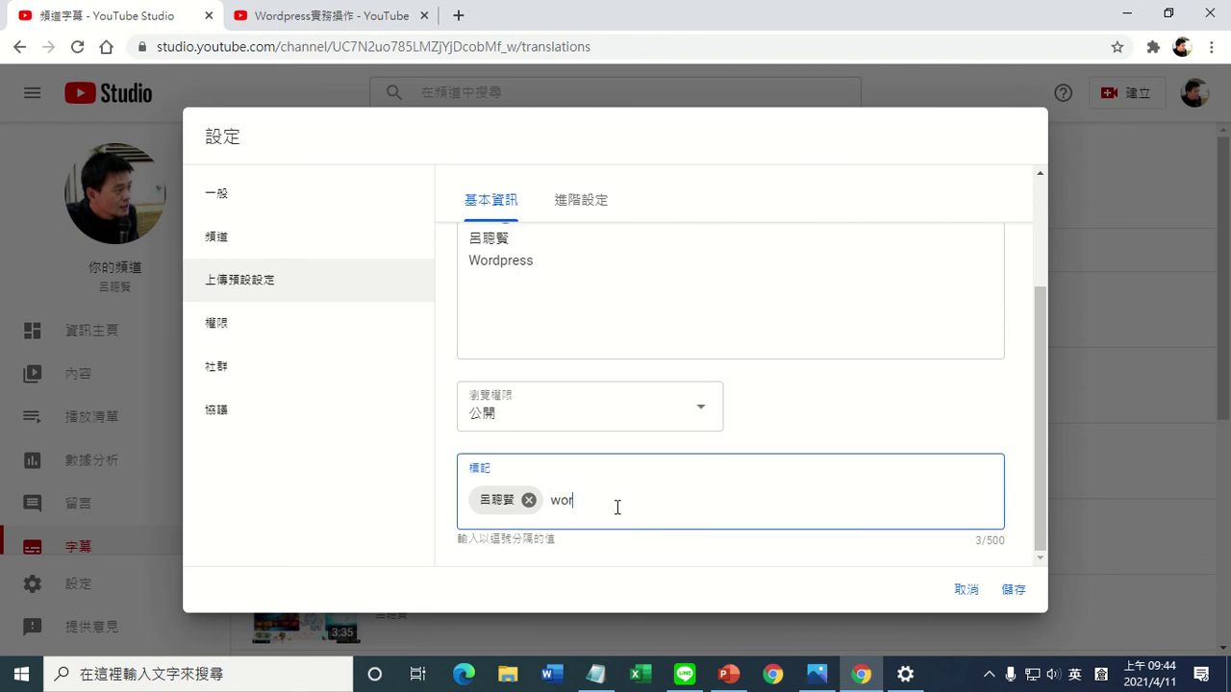
text(wordpress)
key(Return)
Step: Remove the "Wordpress" line from the default video description
drag(564, 270, 455, 278)
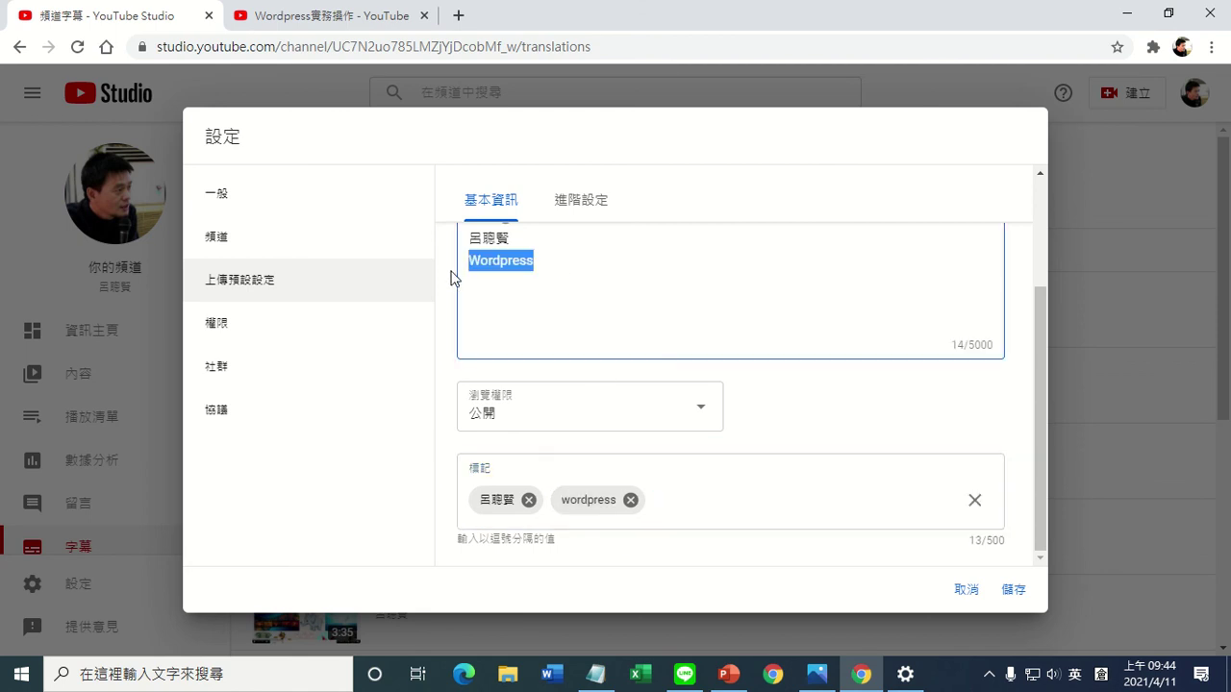
key(BackSpace)
scroll(507, 302, up, 3)
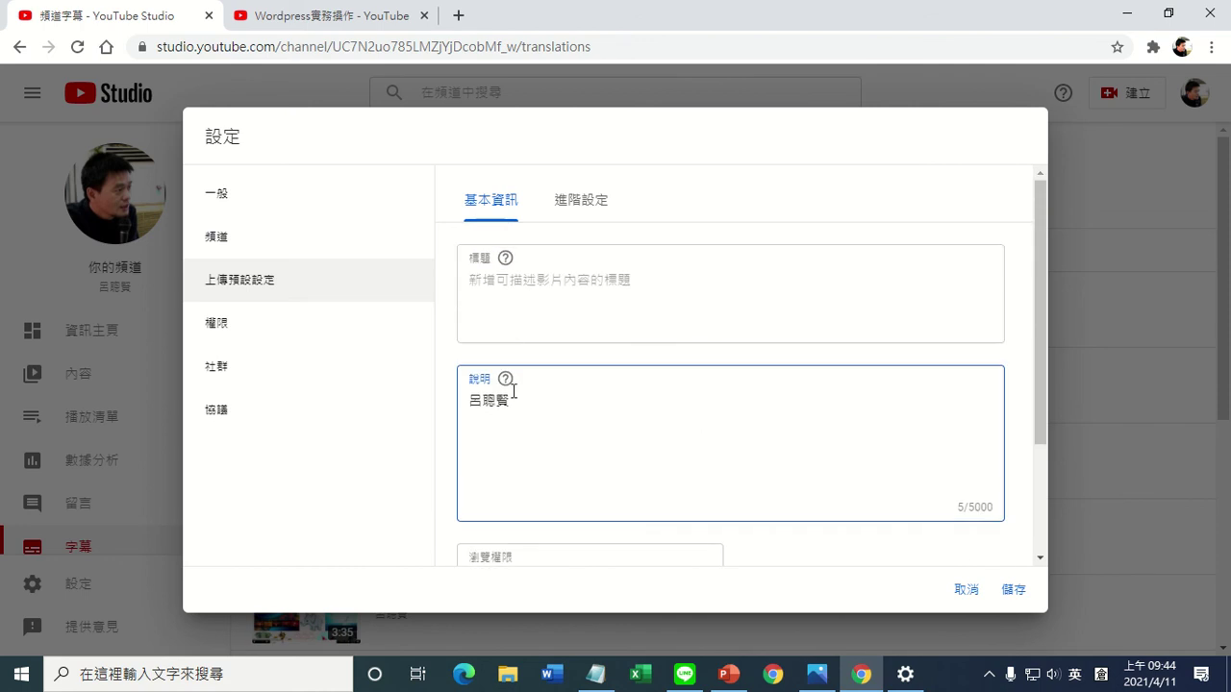
click(495, 283)
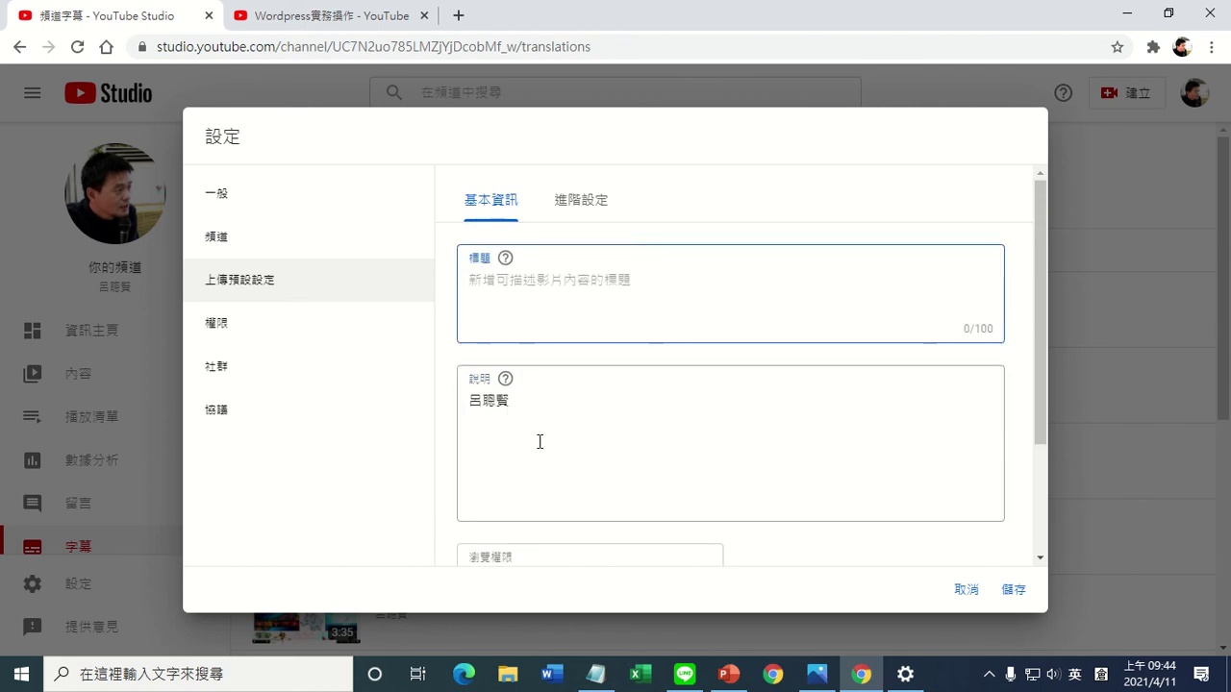
click(516, 423)
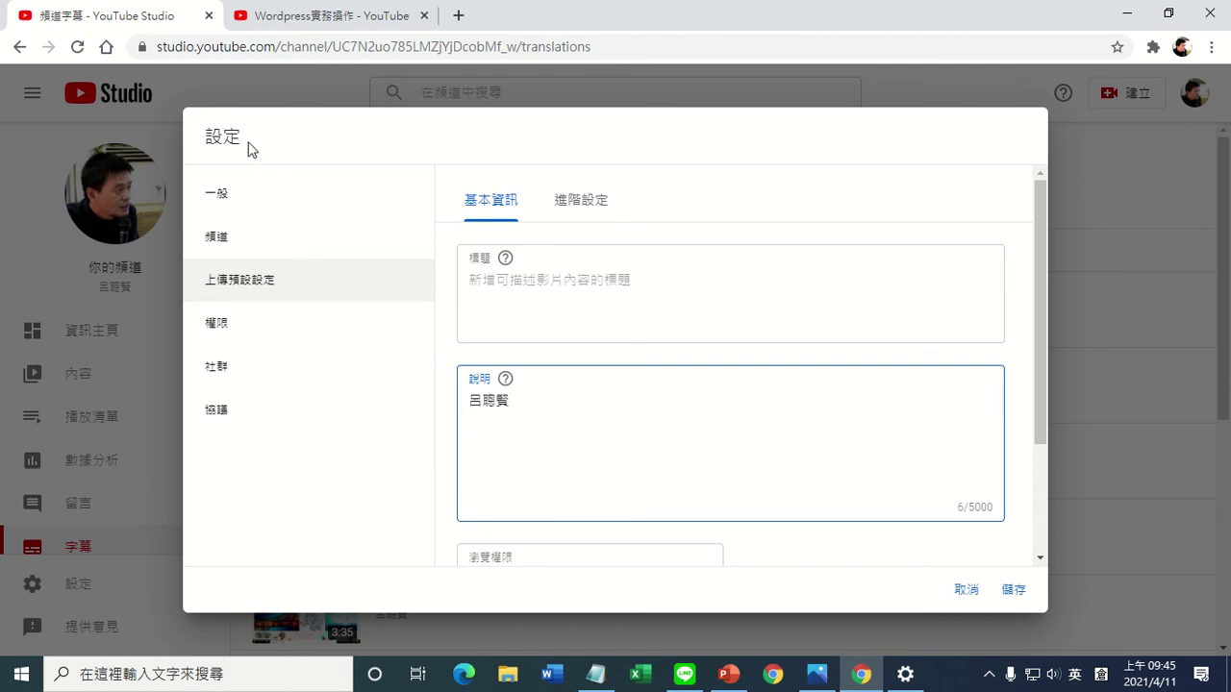
Step: Check the default tags and save the upload default settings
scroll(564, 333, down, 3)
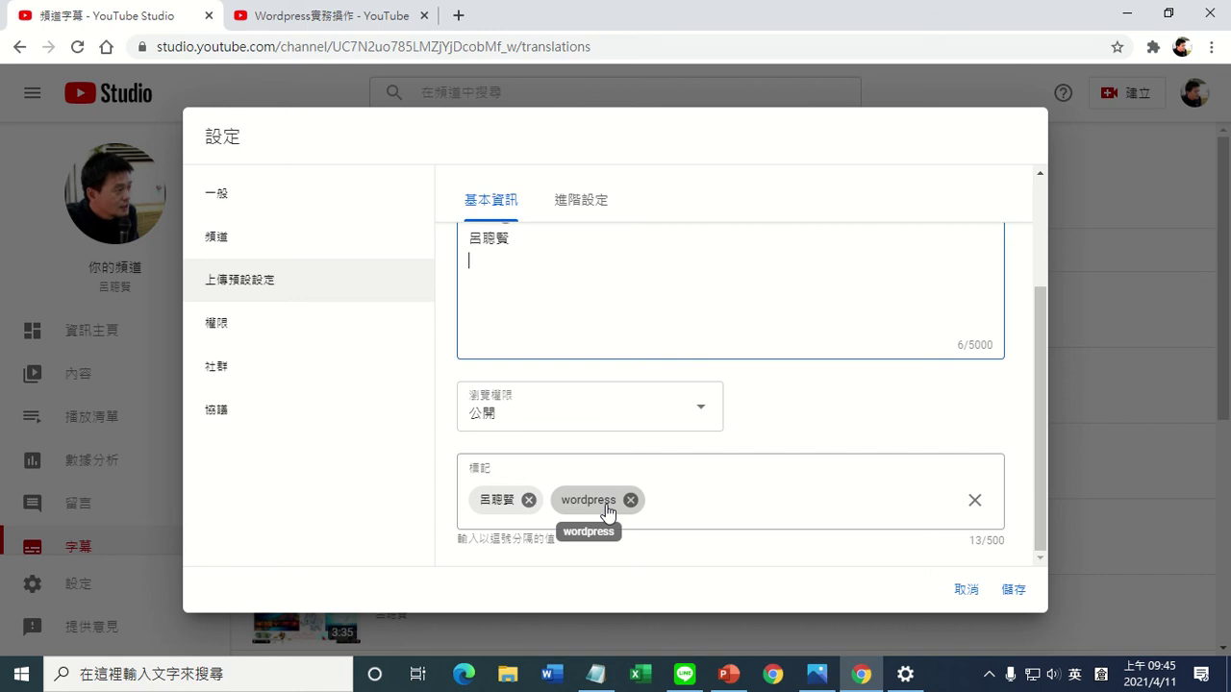
click(1014, 590)
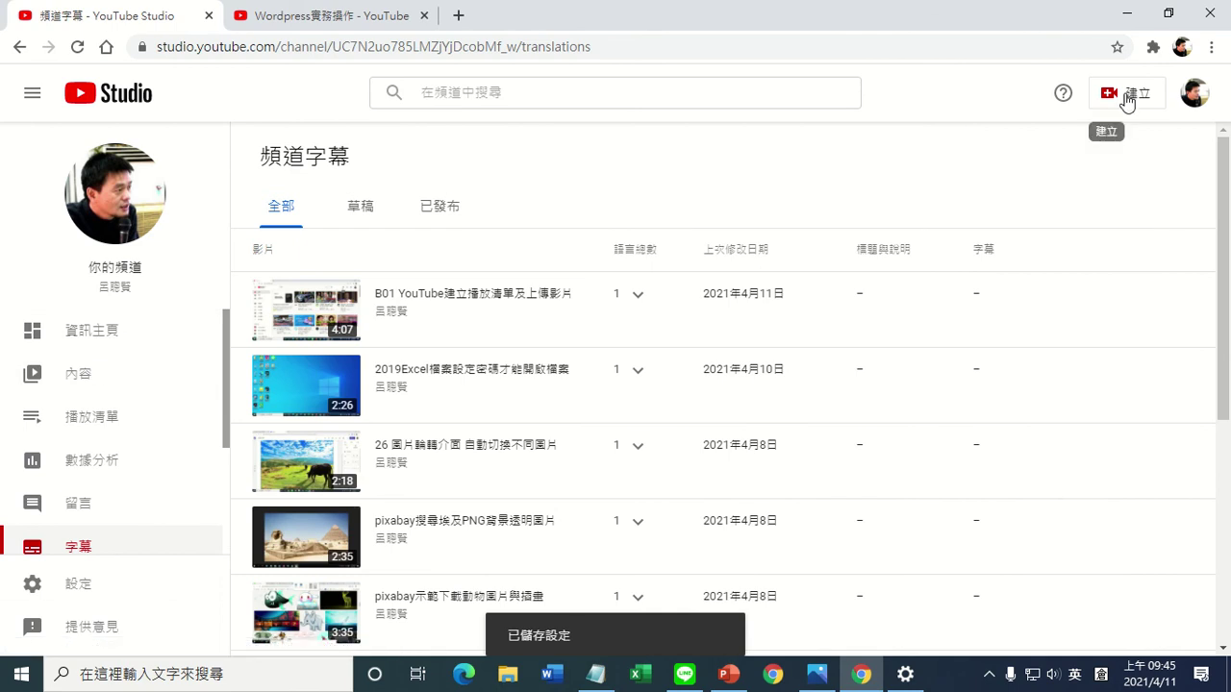
Step: Reopen the upload defaults to check the saved description and tags, and close the settings unchanged
click(85, 588)
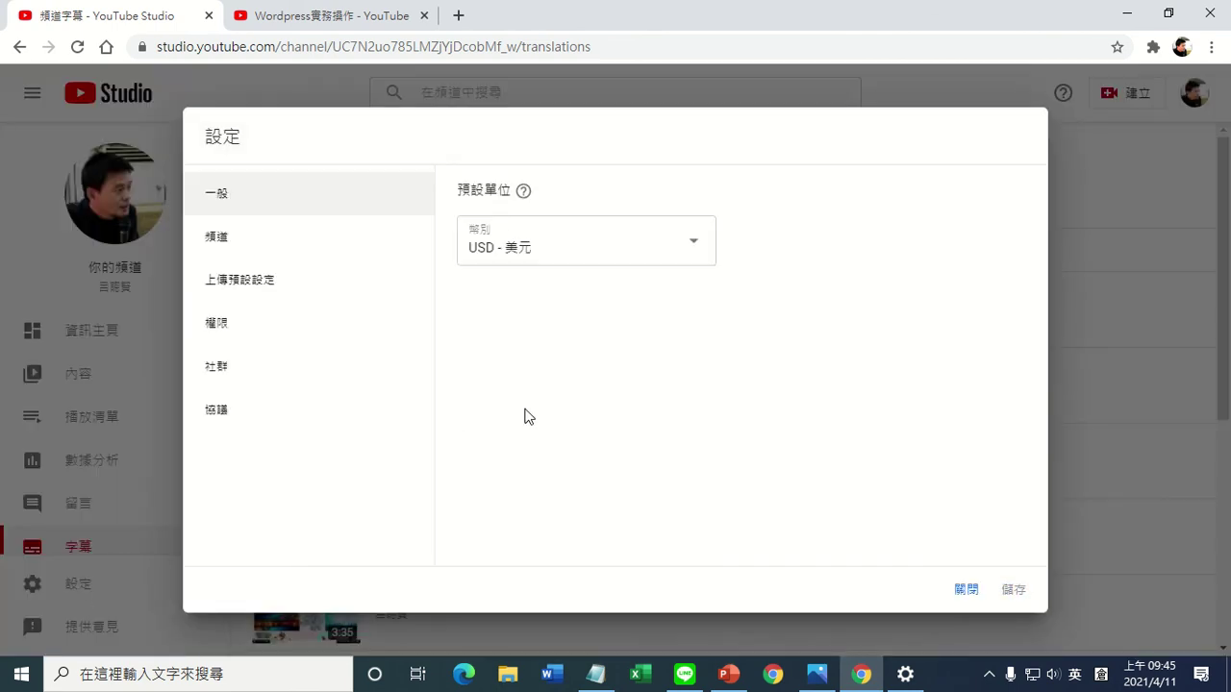
click(254, 287)
click(477, 402)
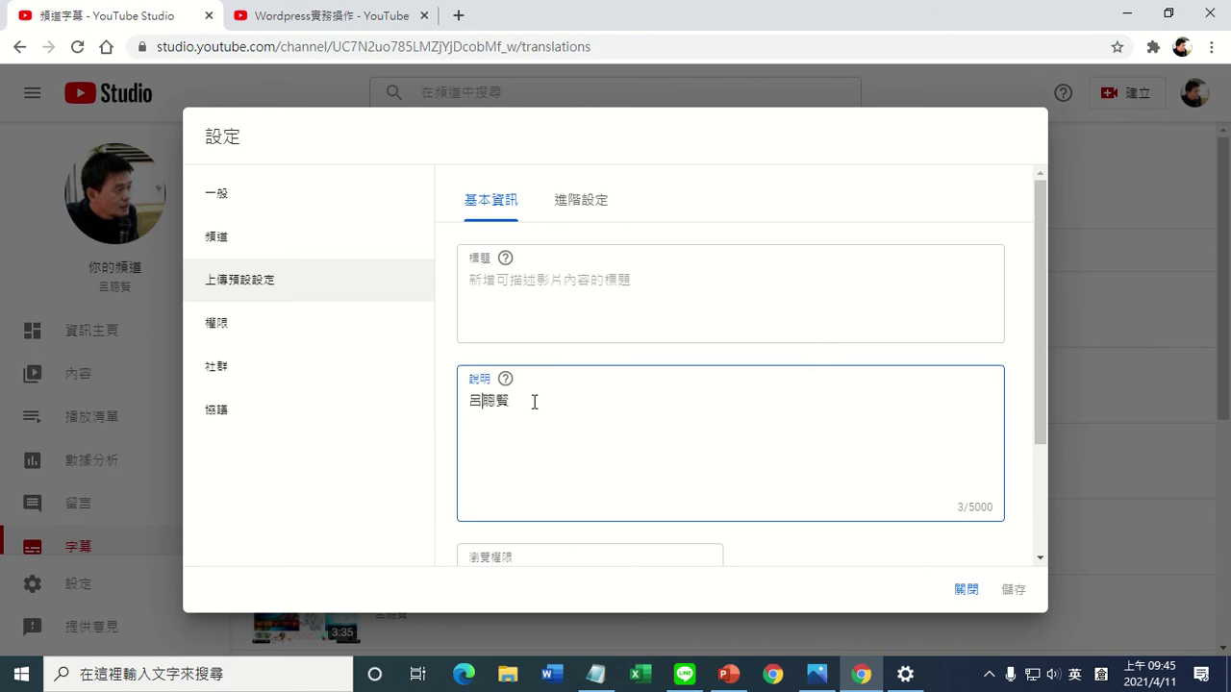
scroll(537, 402, down, 3)
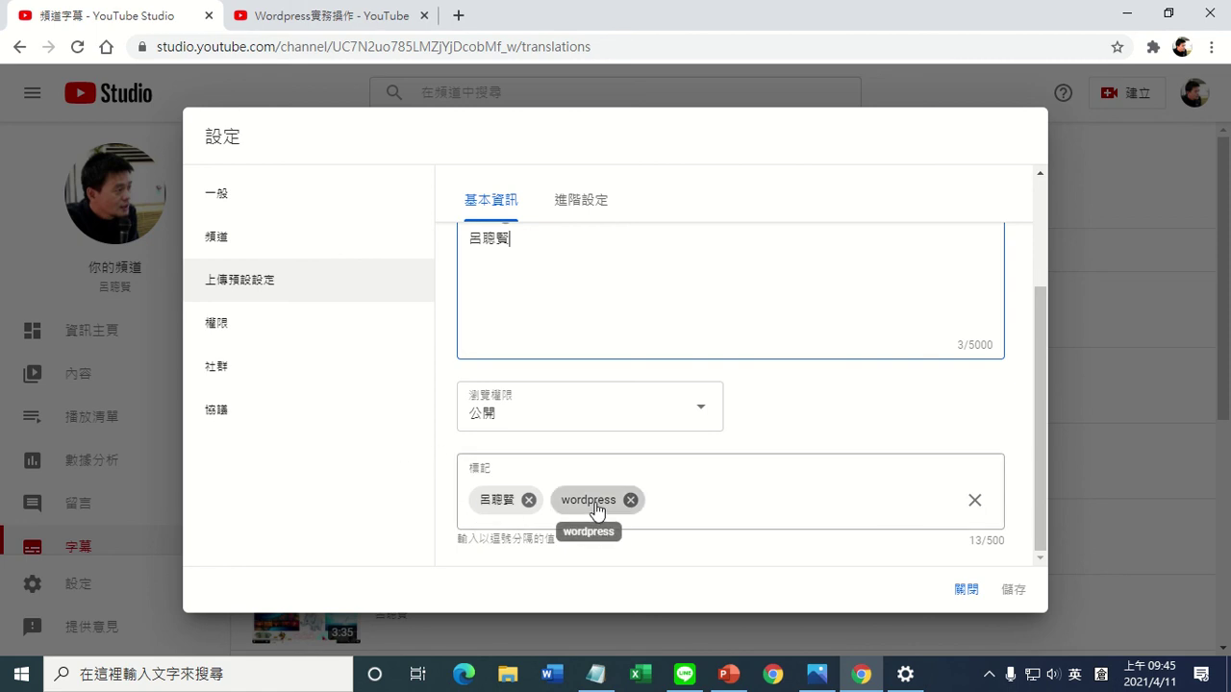
click(968, 590)
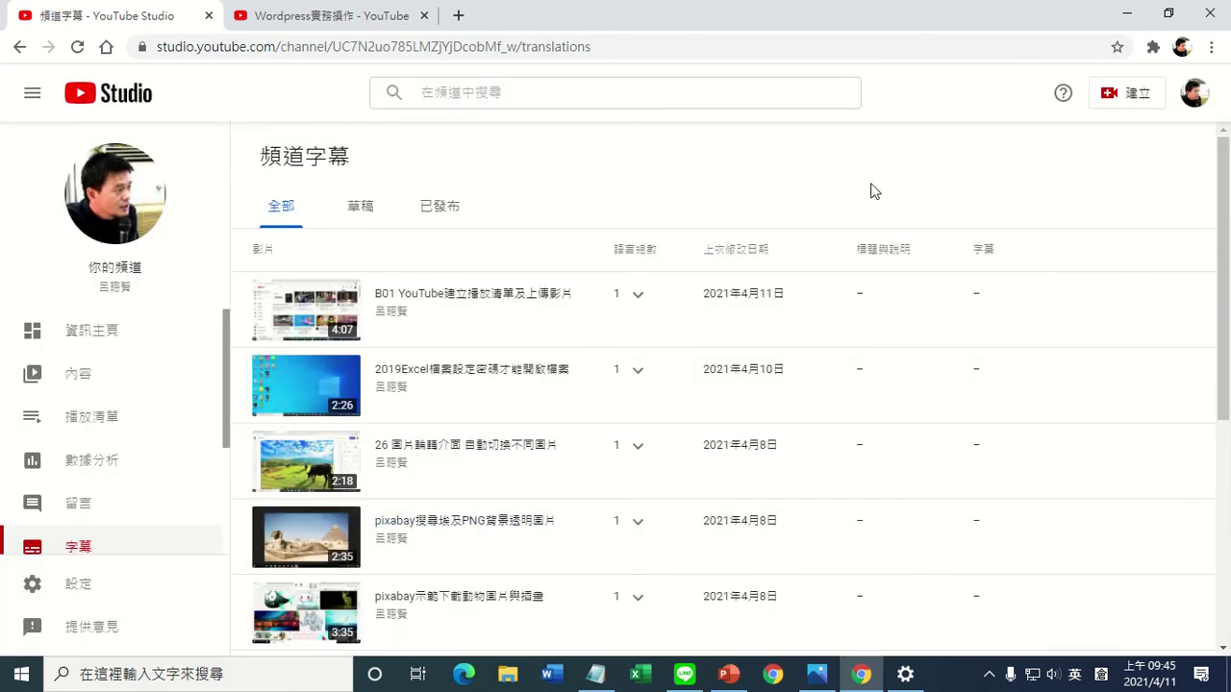
Step: Start a new video upload and choose the MP4 file 介紹記事本 from the 文件 folder
click(1131, 100)
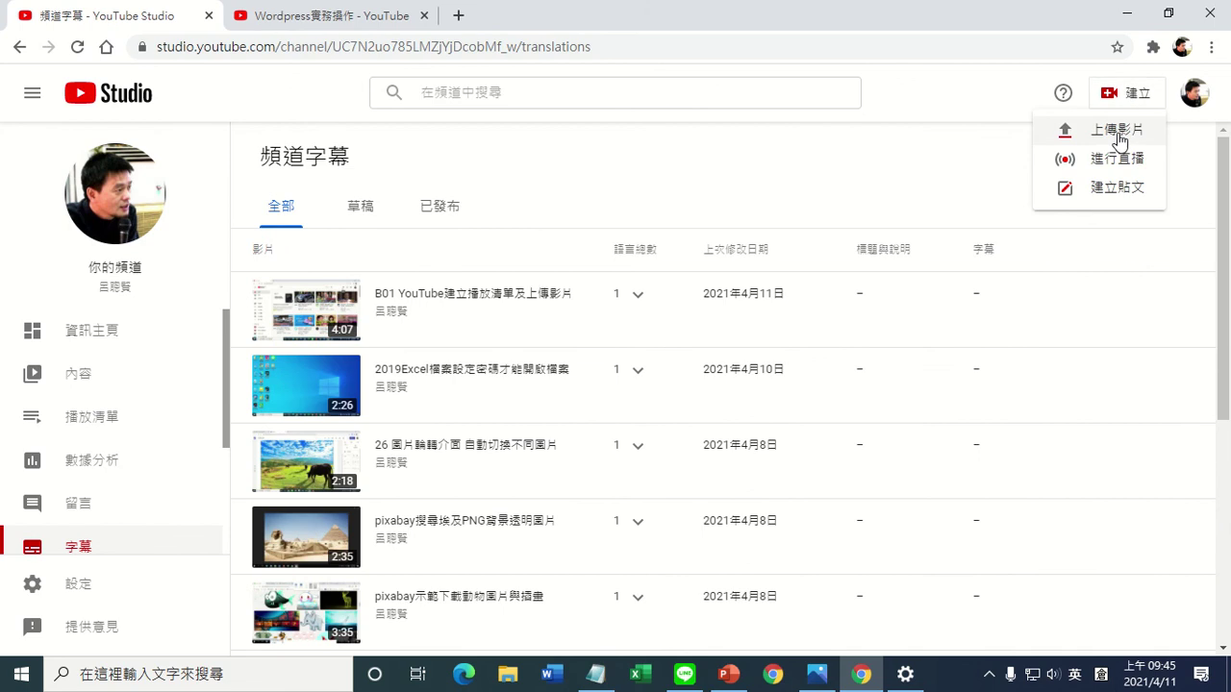
click(1120, 134)
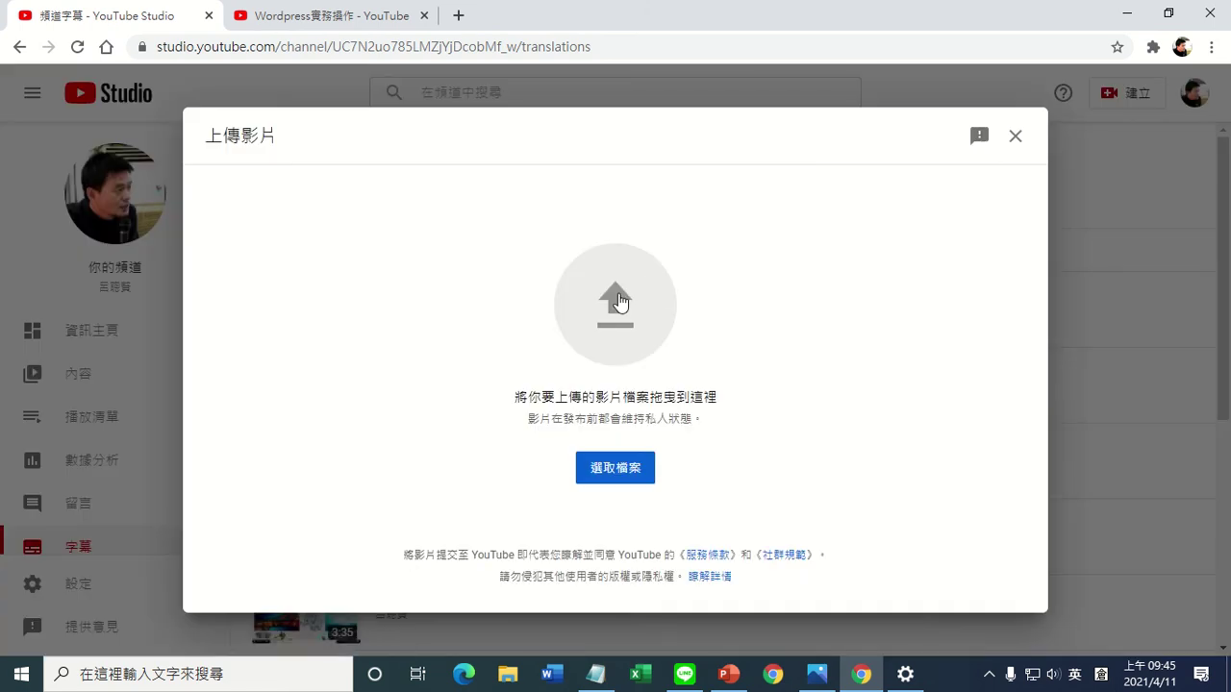
click(620, 295)
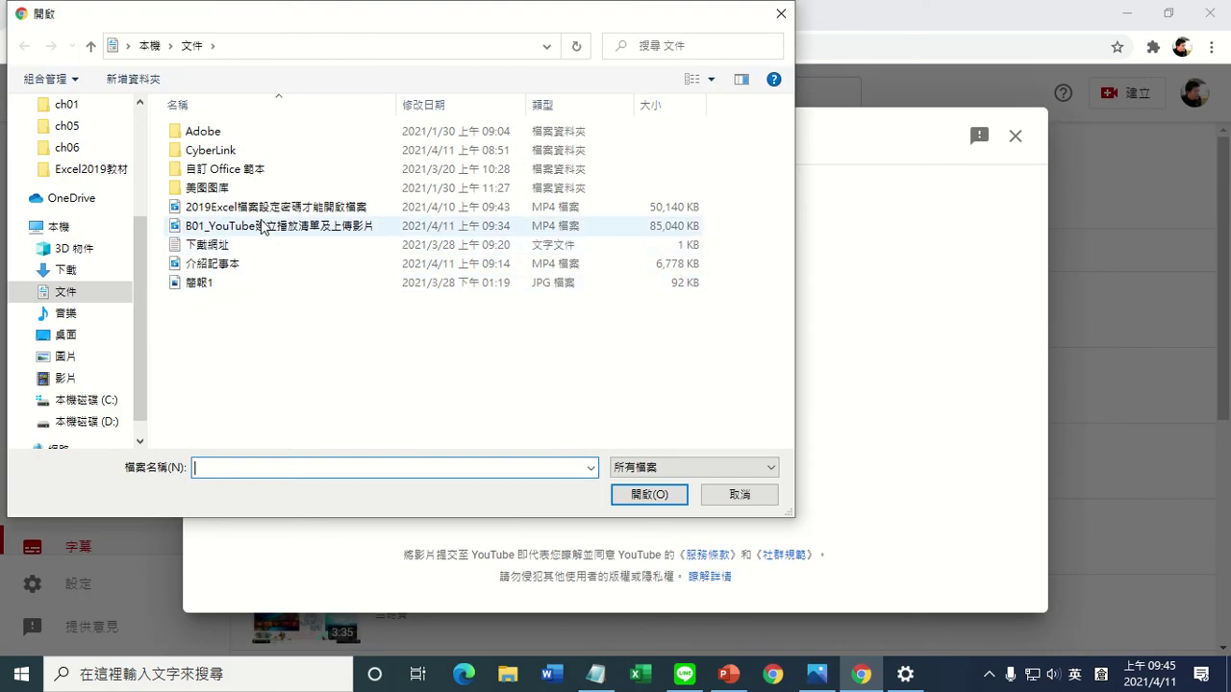
click(203, 288)
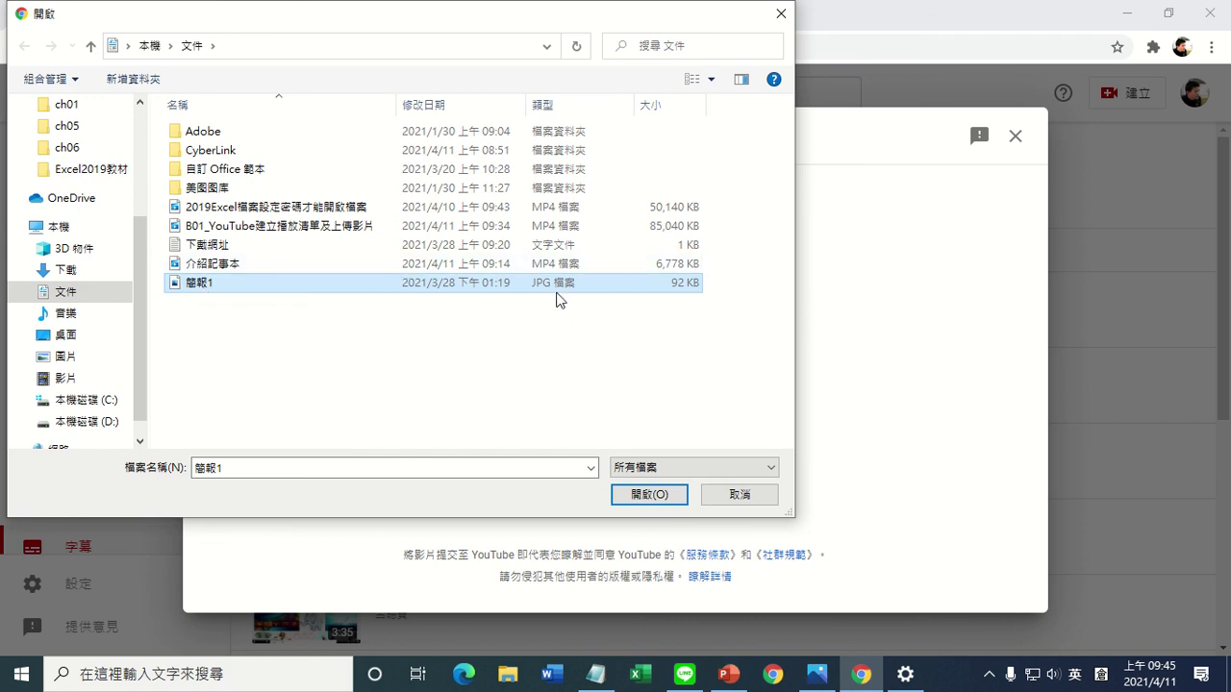
click(213, 267)
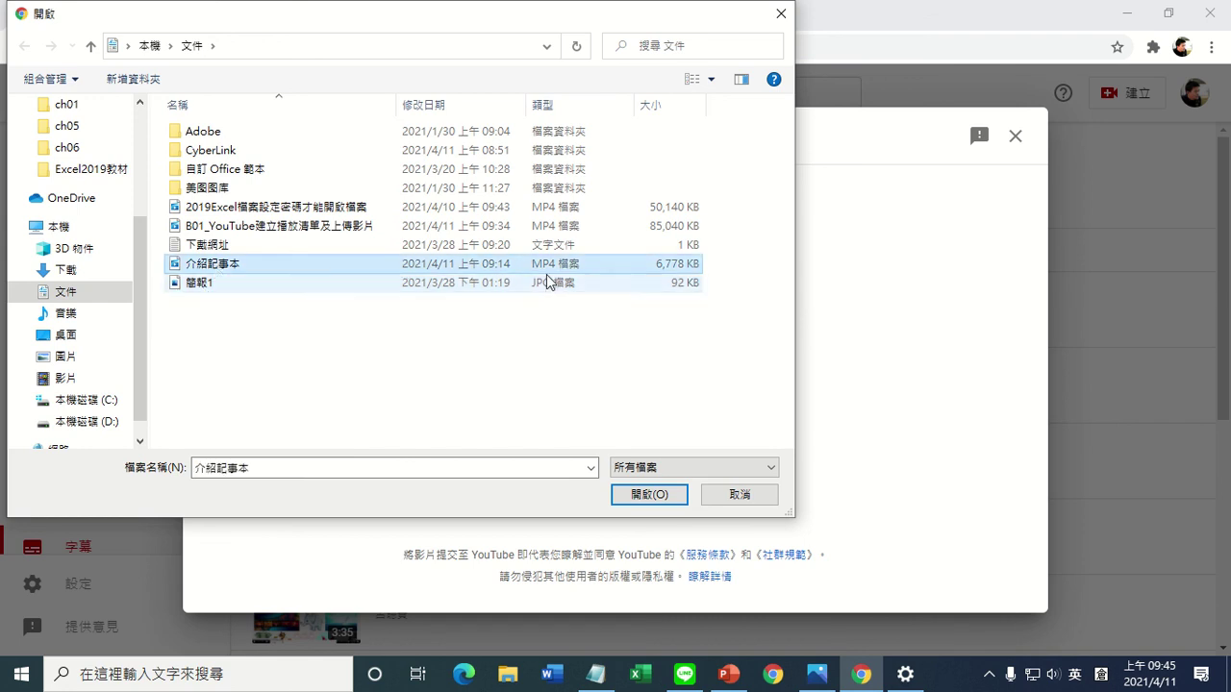
click(648, 492)
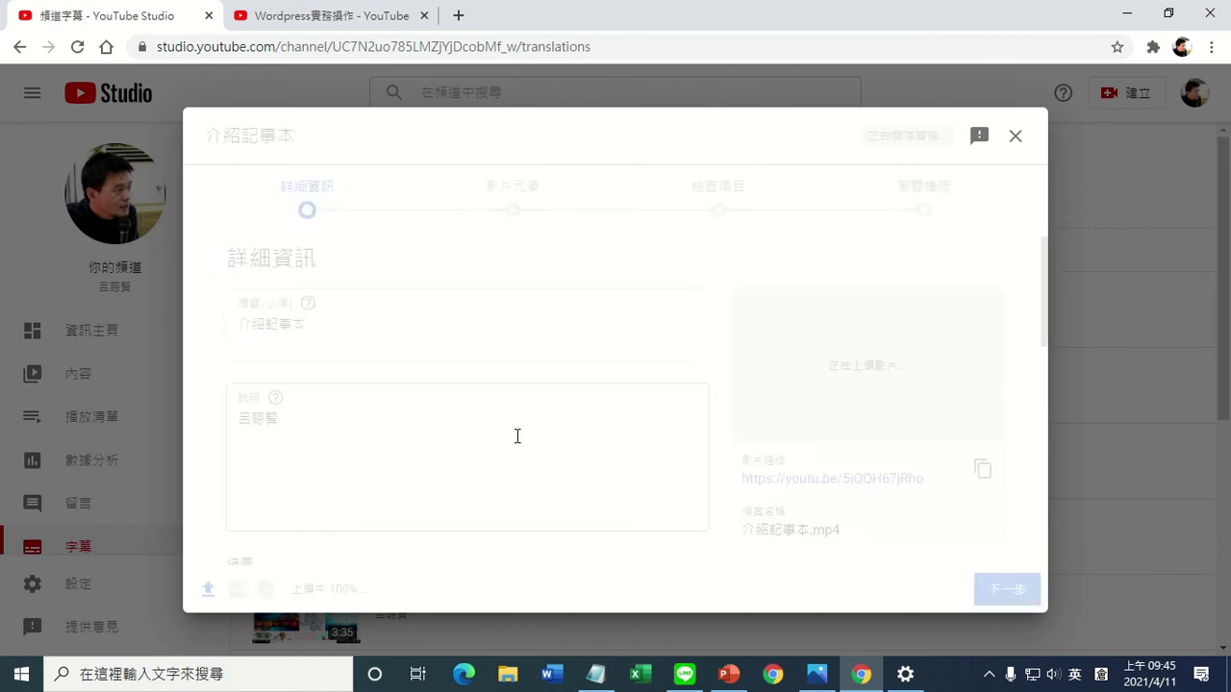
Step: Review the uploaded video's title and description, and add the video to the playlist YouTube播放清單應用
scroll(516, 436, down, 10)
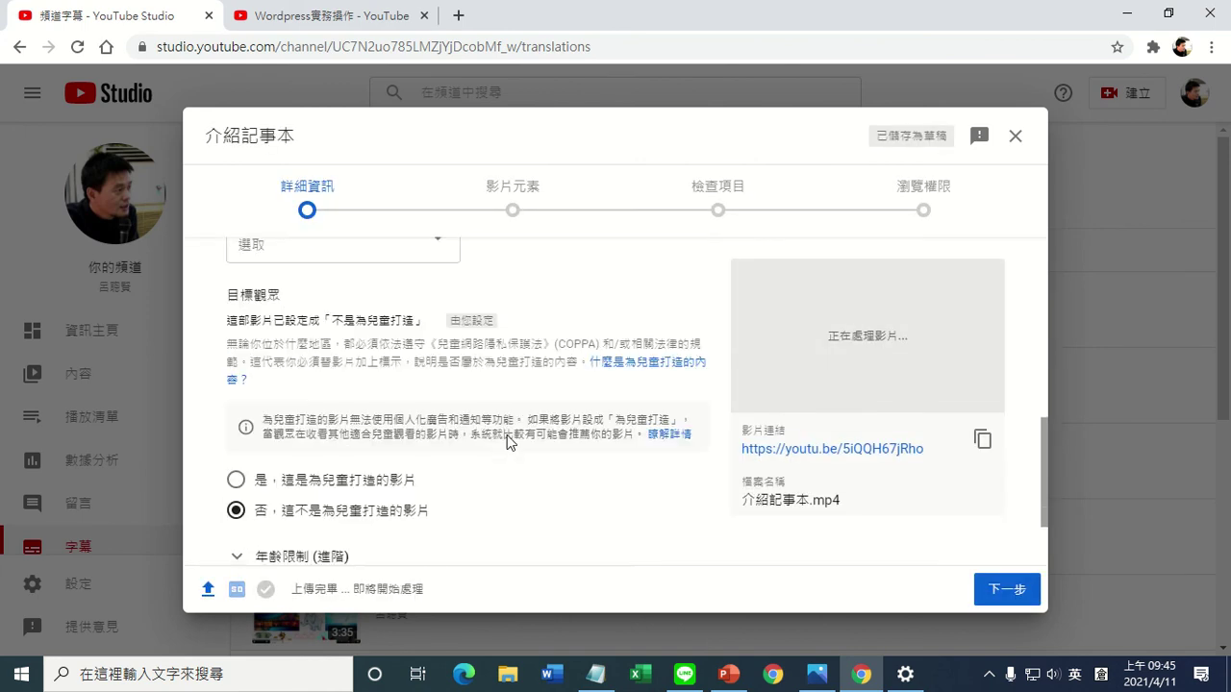
scroll(508, 436, up, 10)
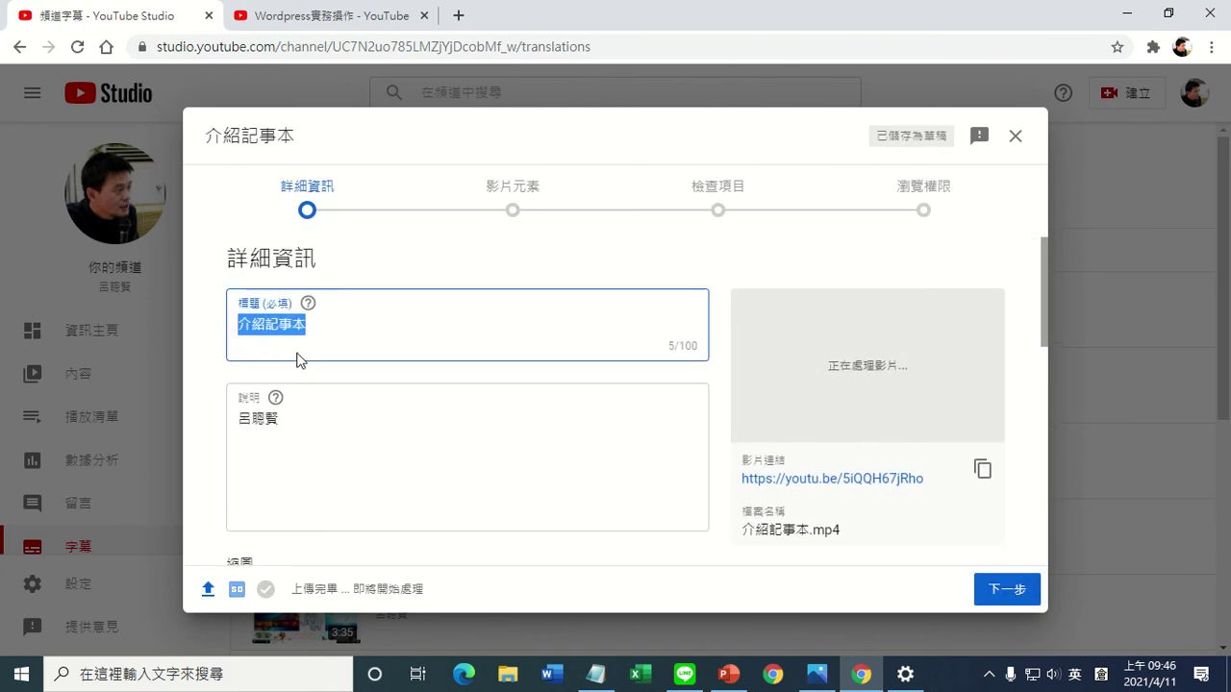
click(288, 417)
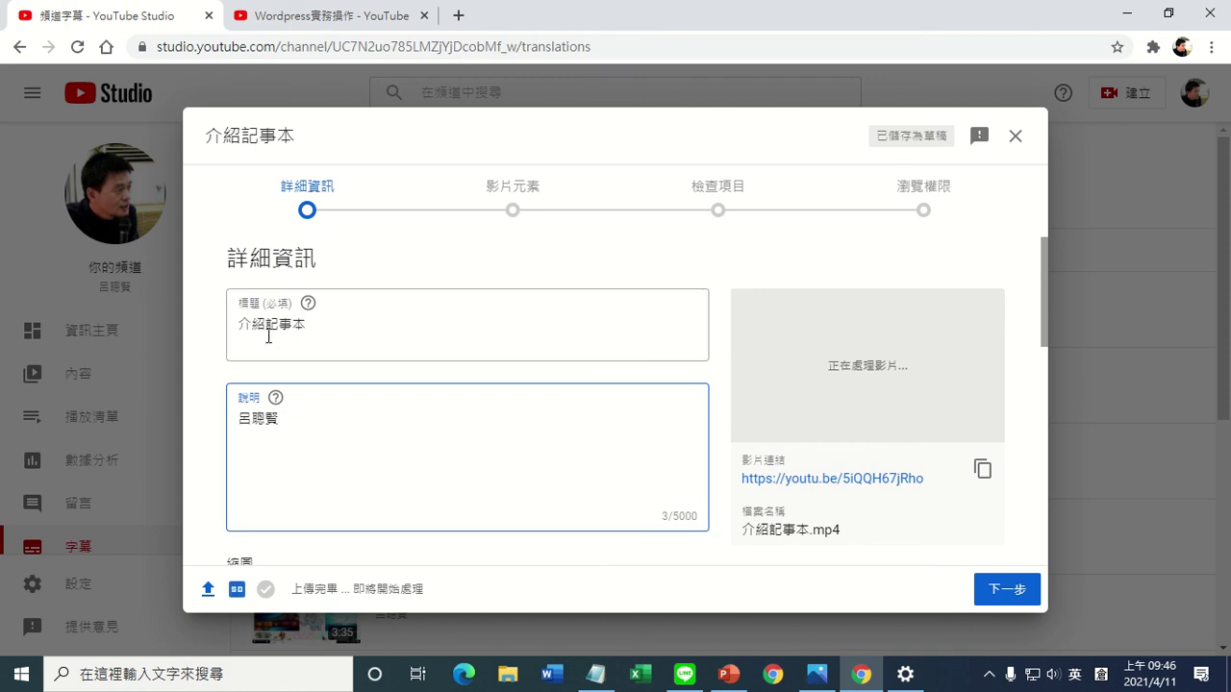
scroll(327, 332, down, 5)
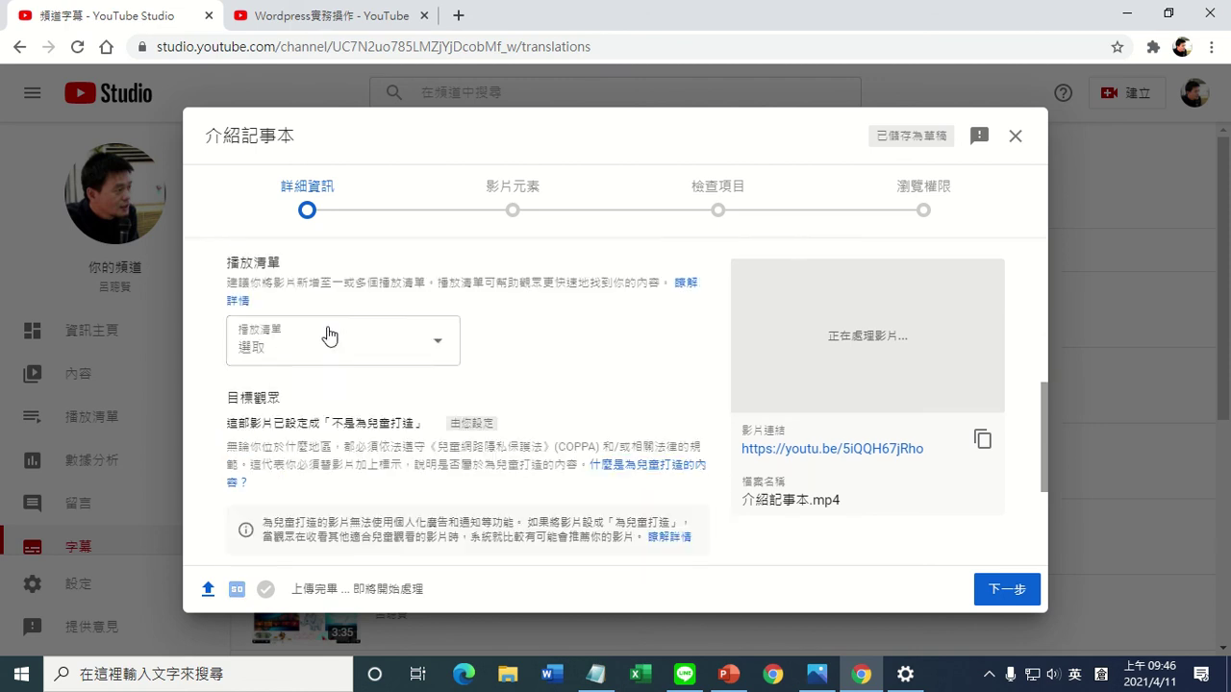
click(359, 332)
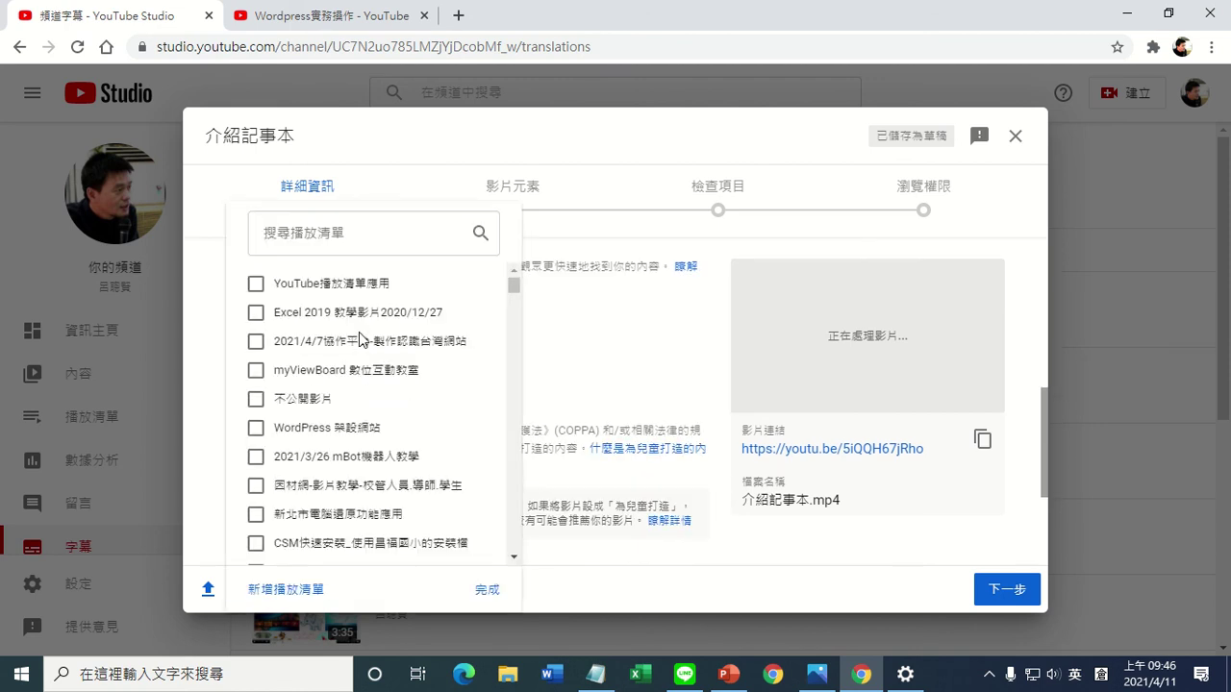
click(257, 286)
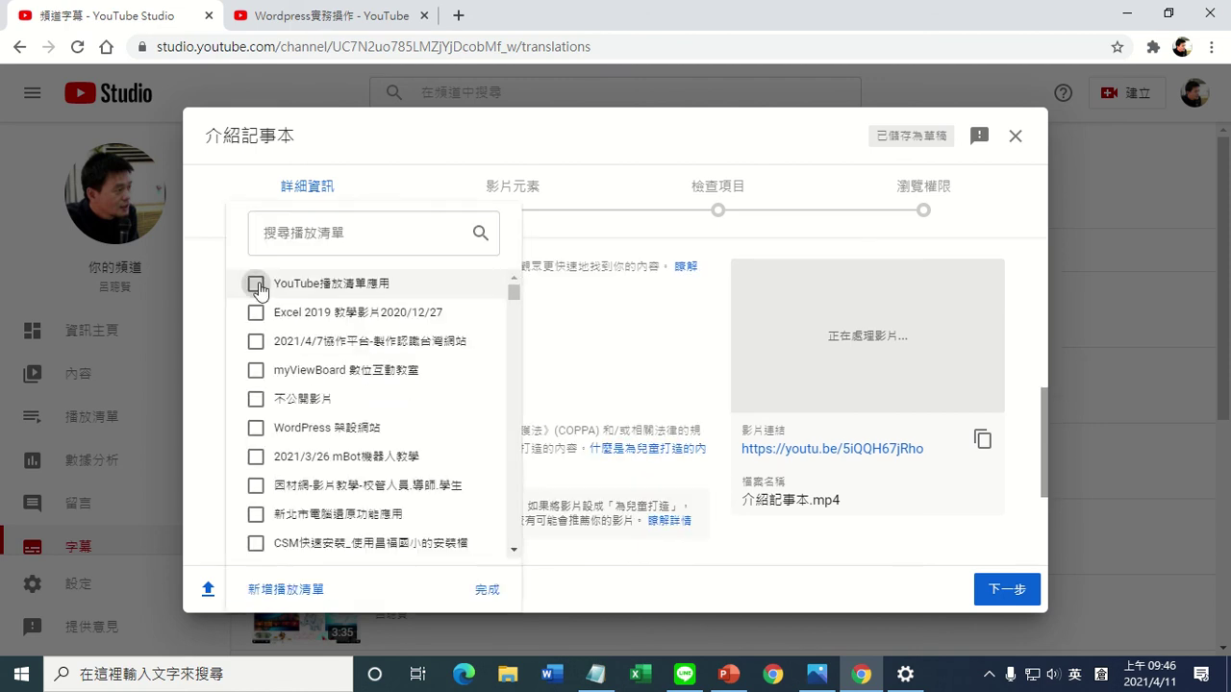
click(256, 371)
click(624, 385)
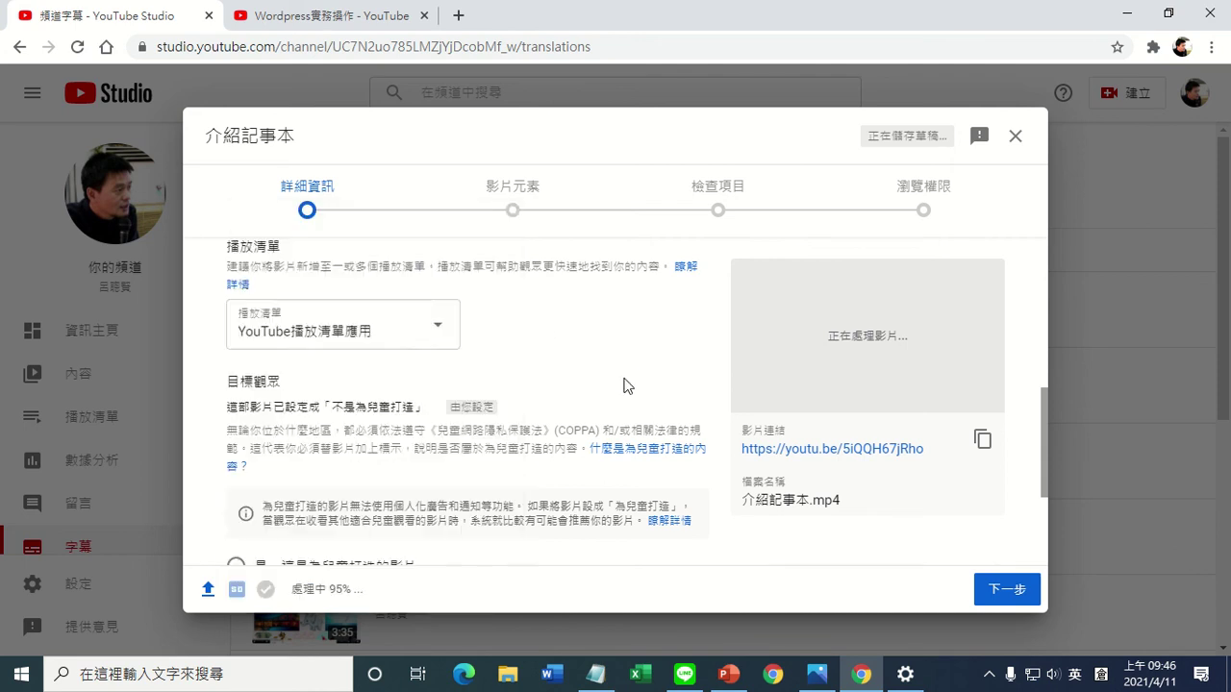
Step: Expand the additional video details and review the tags, caption certification options, recording date and licence settings
scroll(620, 386, down, 2)
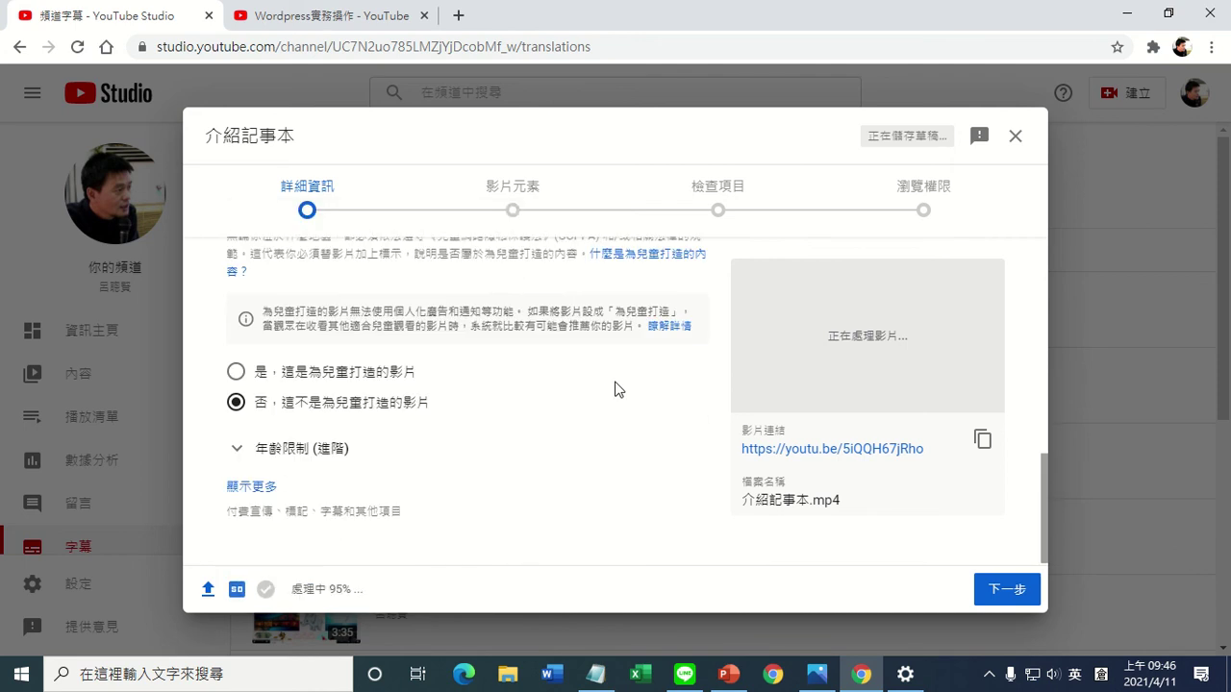
click(256, 487)
scroll(402, 483, down, 3)
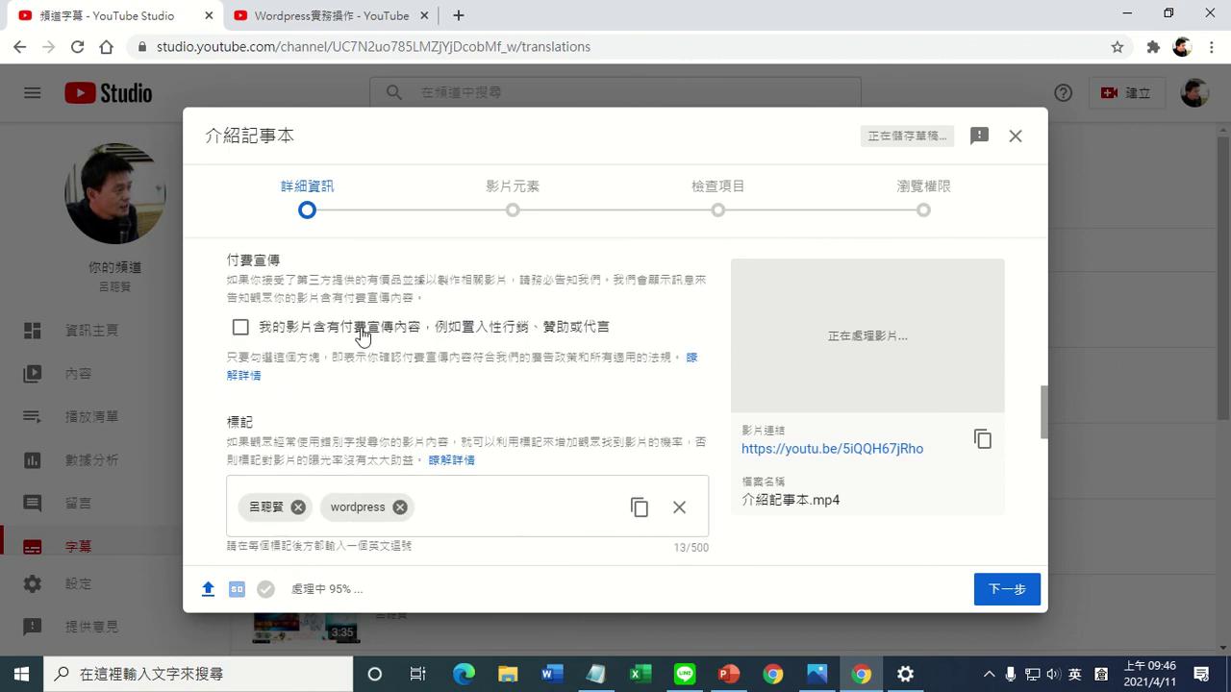
scroll(279, 414, down, 1)
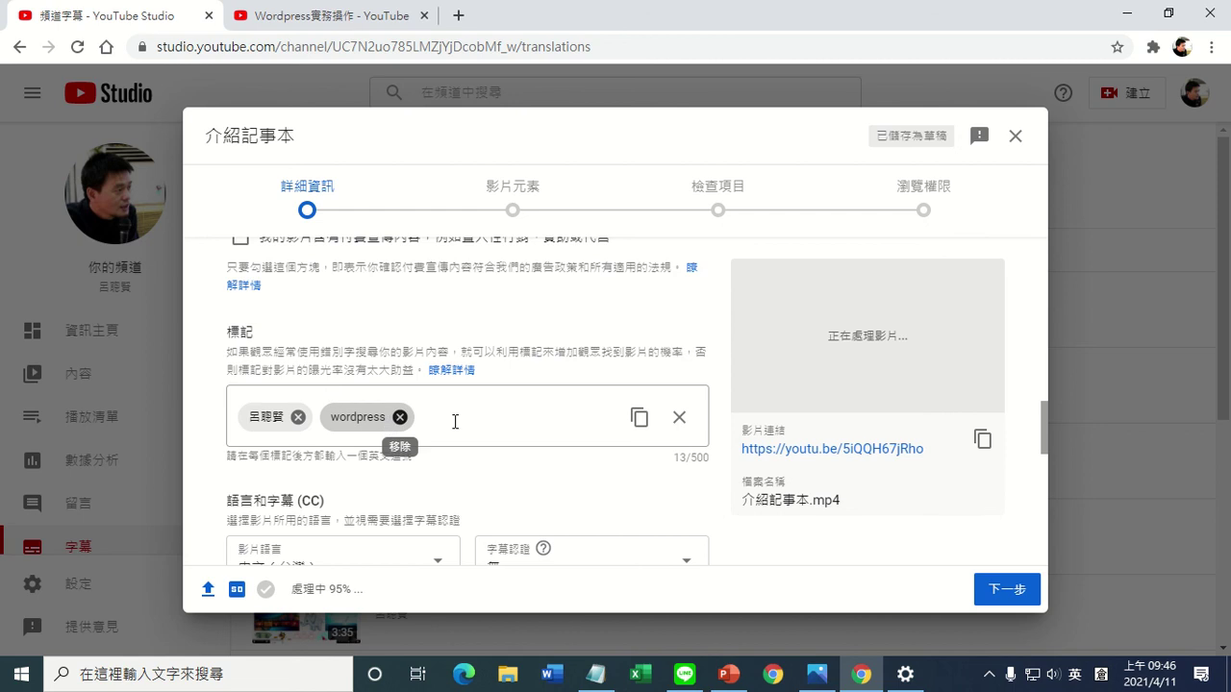
click(492, 423)
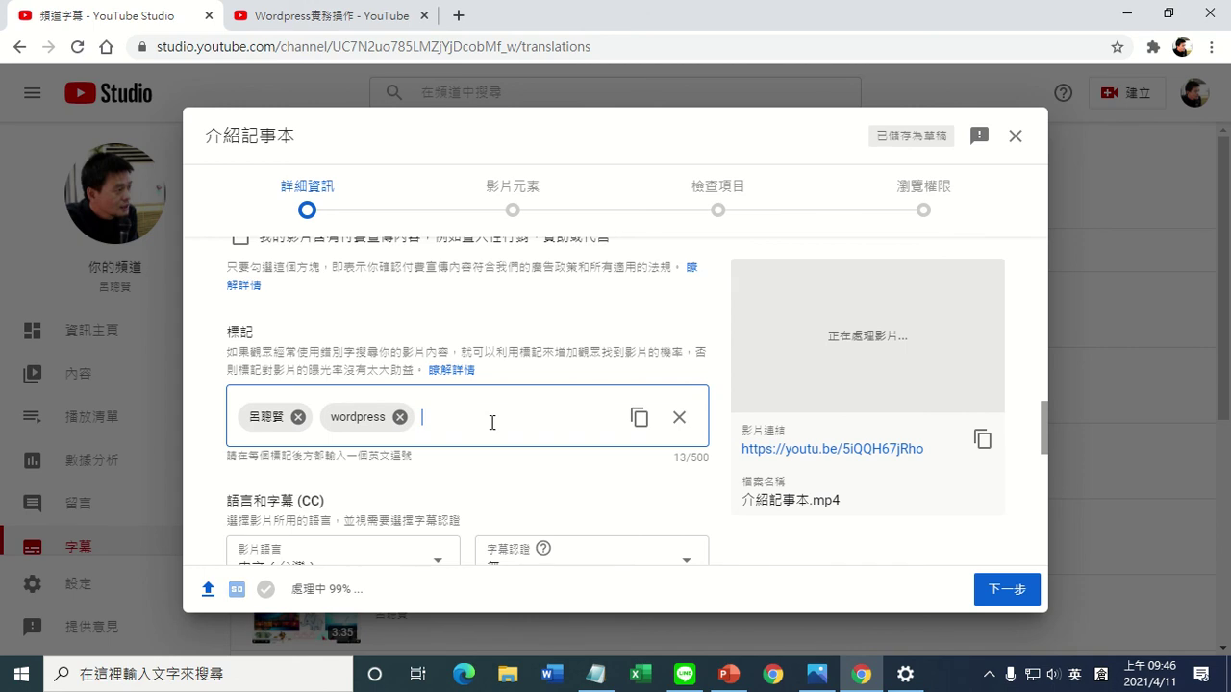
scroll(492, 423, down, 2)
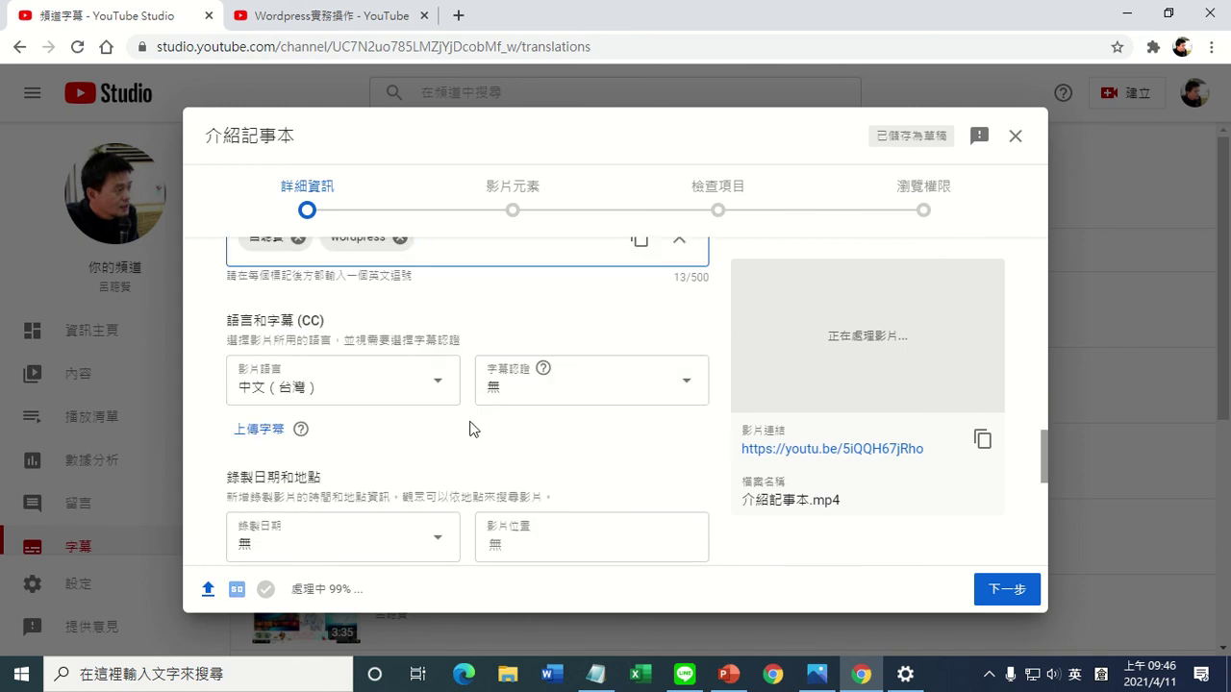
click(593, 400)
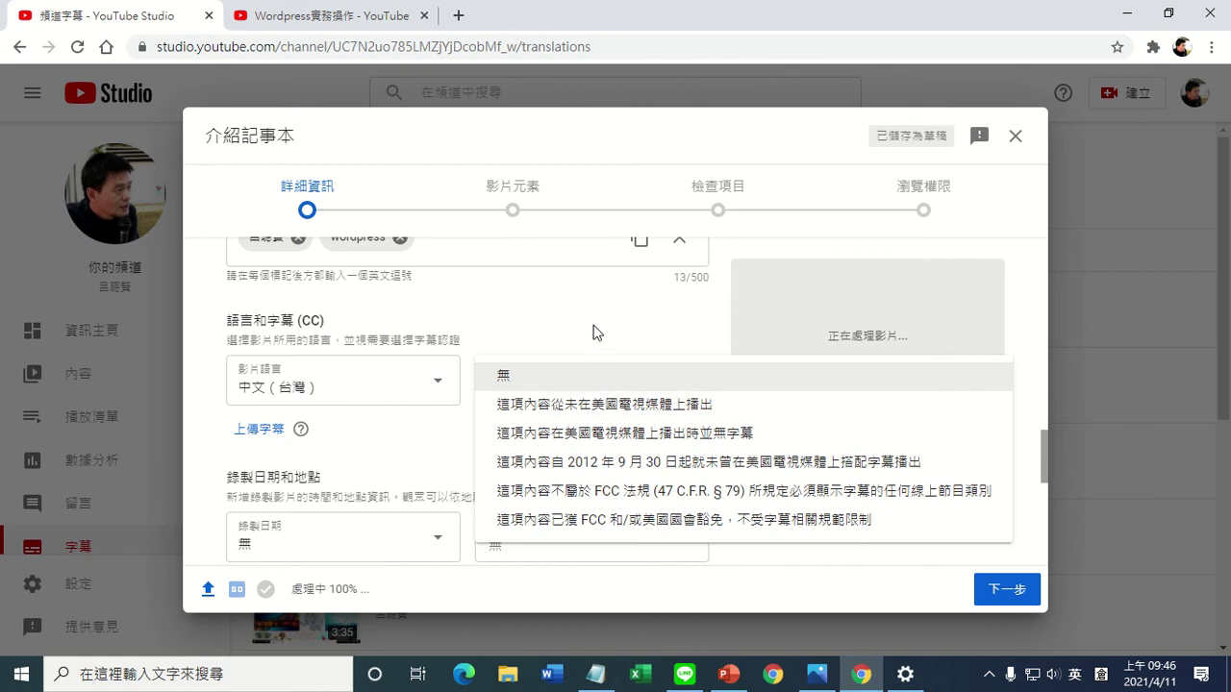
click(475, 388)
scroll(530, 401, down, 2)
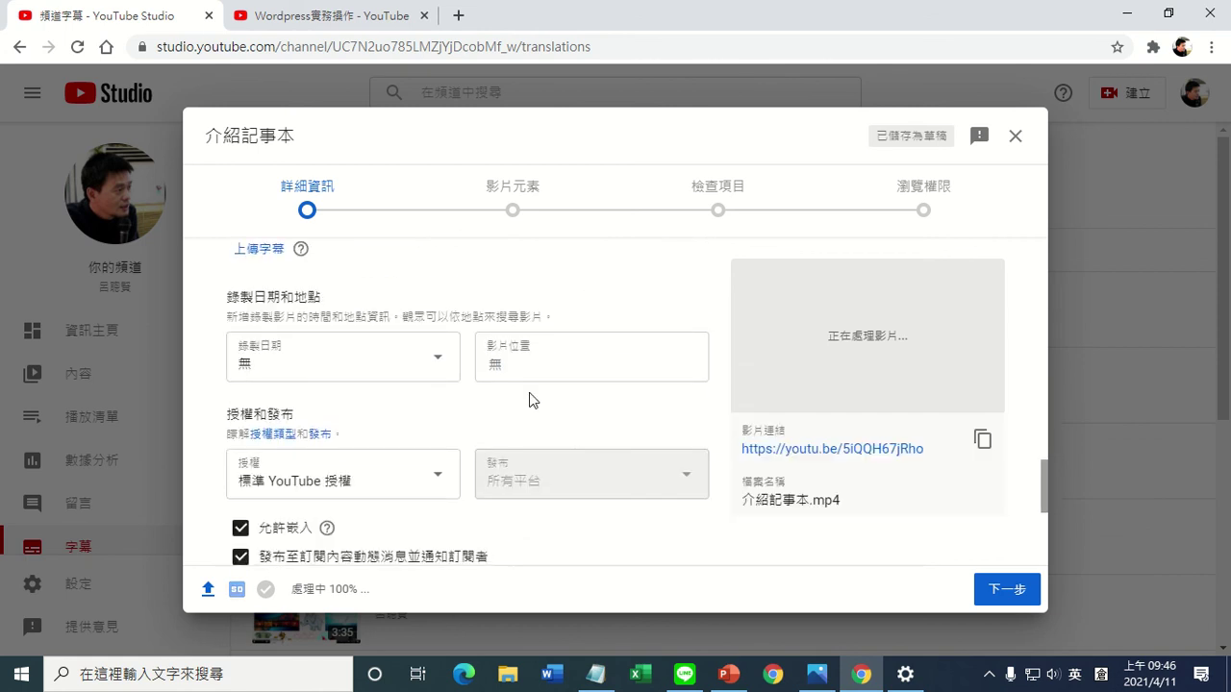
scroll(596, 385, down, 2)
scroll(569, 392, up, 1)
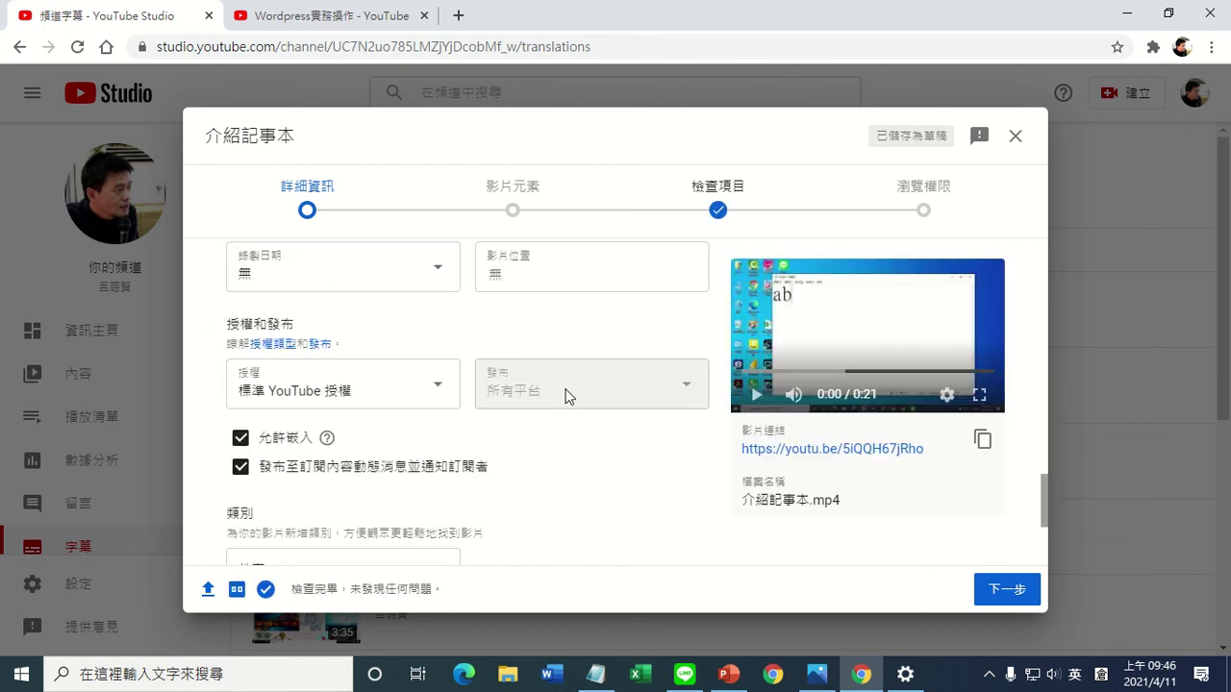
Step: Switch the video's licence to 創用 CC - 姓名標示 and back to 標準 YouTube 授權
click(440, 393)
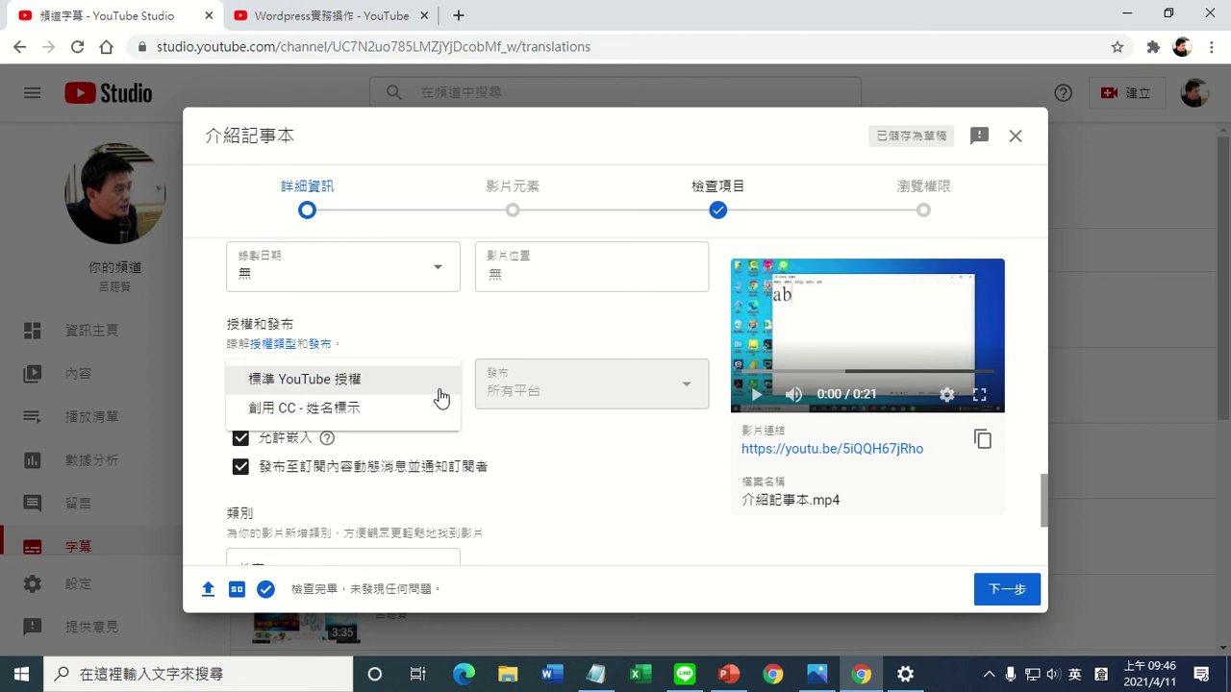
click(352, 416)
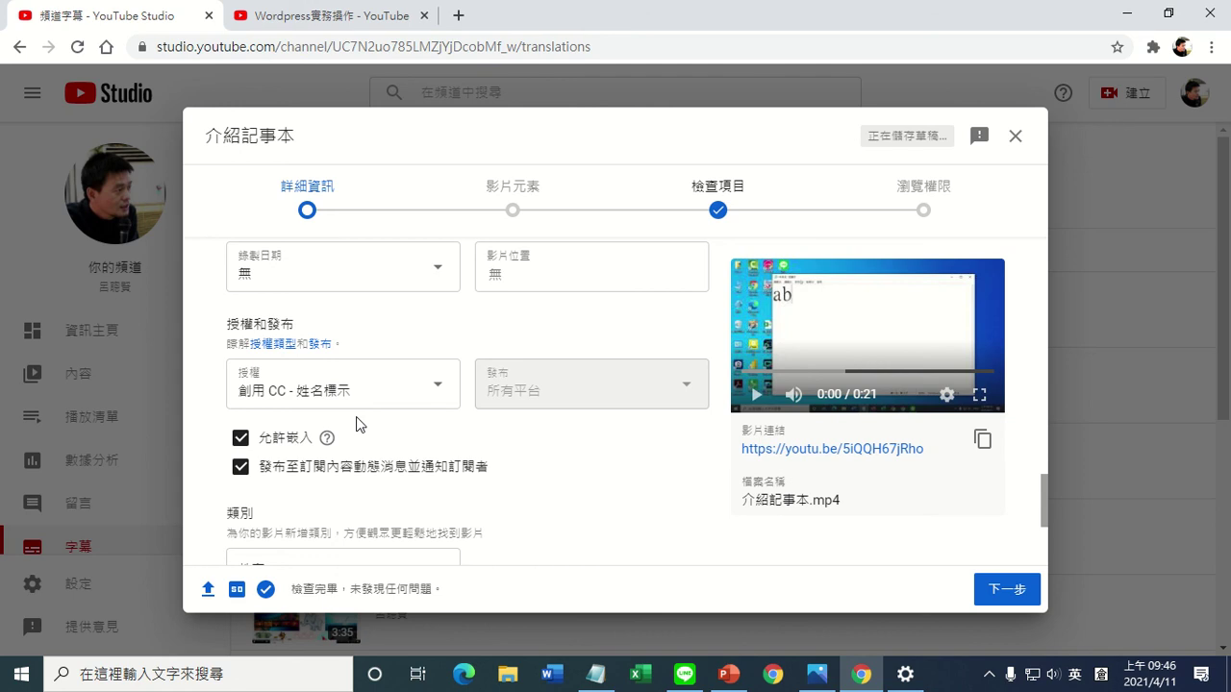
click(440, 393)
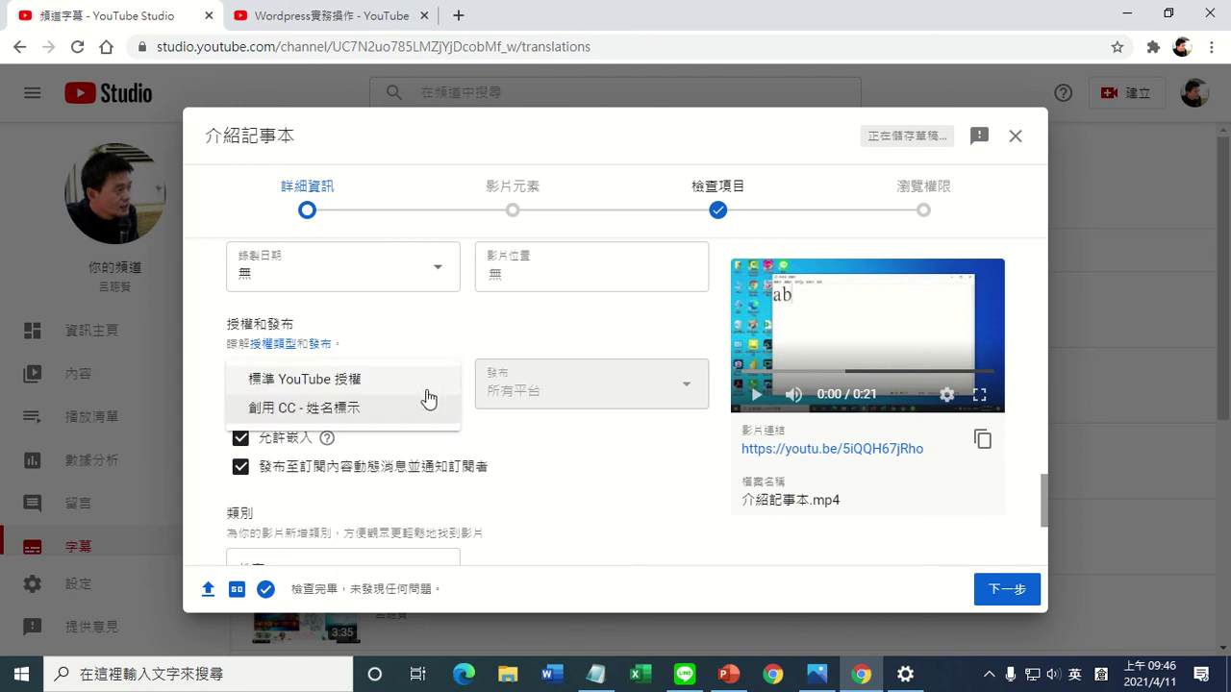
click(343, 381)
Step: Look over the category and comment settings, and advance past the video elements and checks to the visibility options
scroll(448, 390, down, 2)
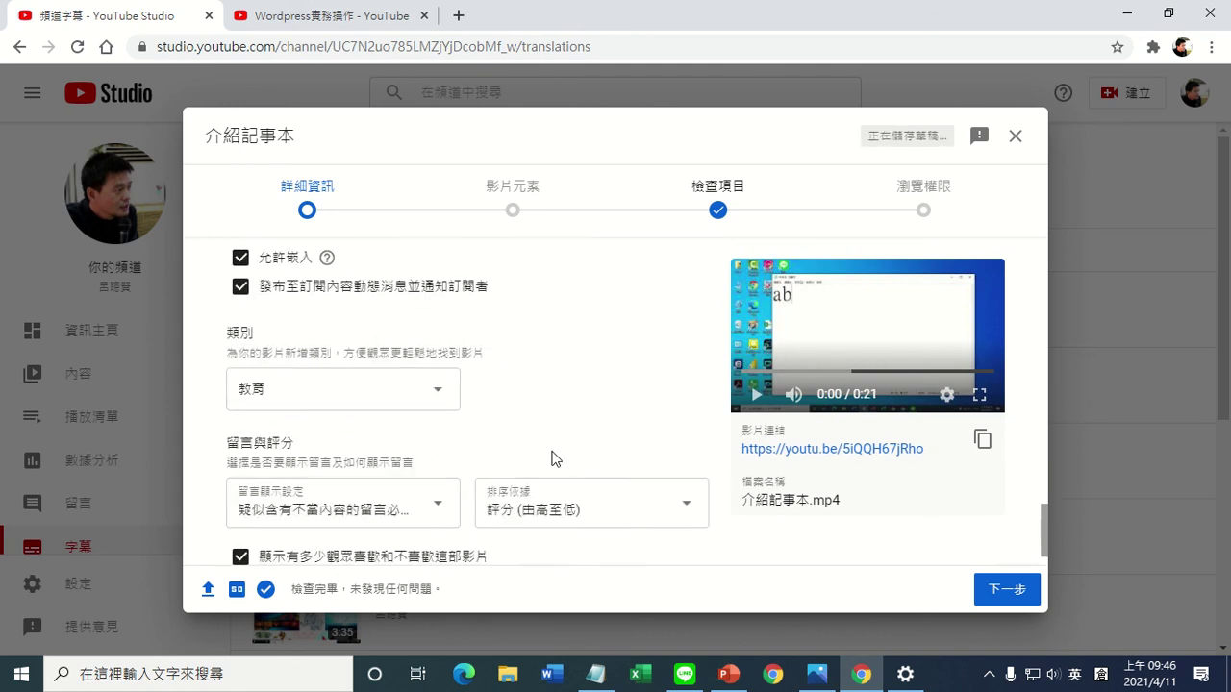
scroll(553, 457, up, 5)
click(1006, 588)
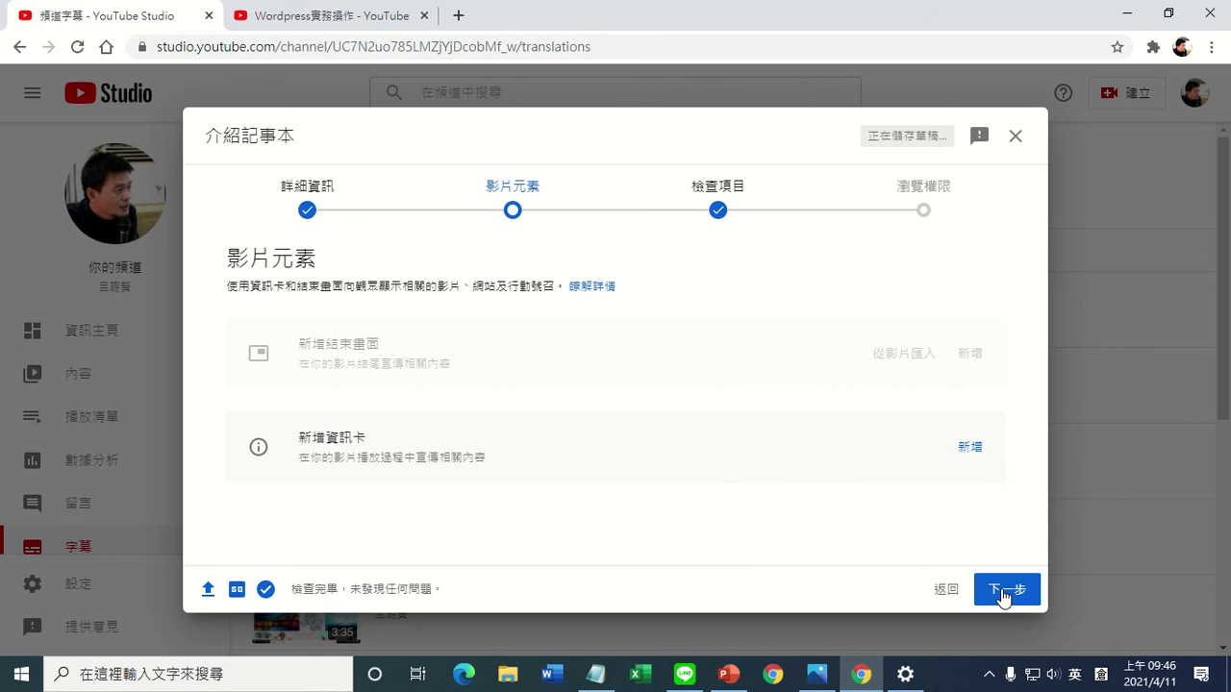
click(1013, 604)
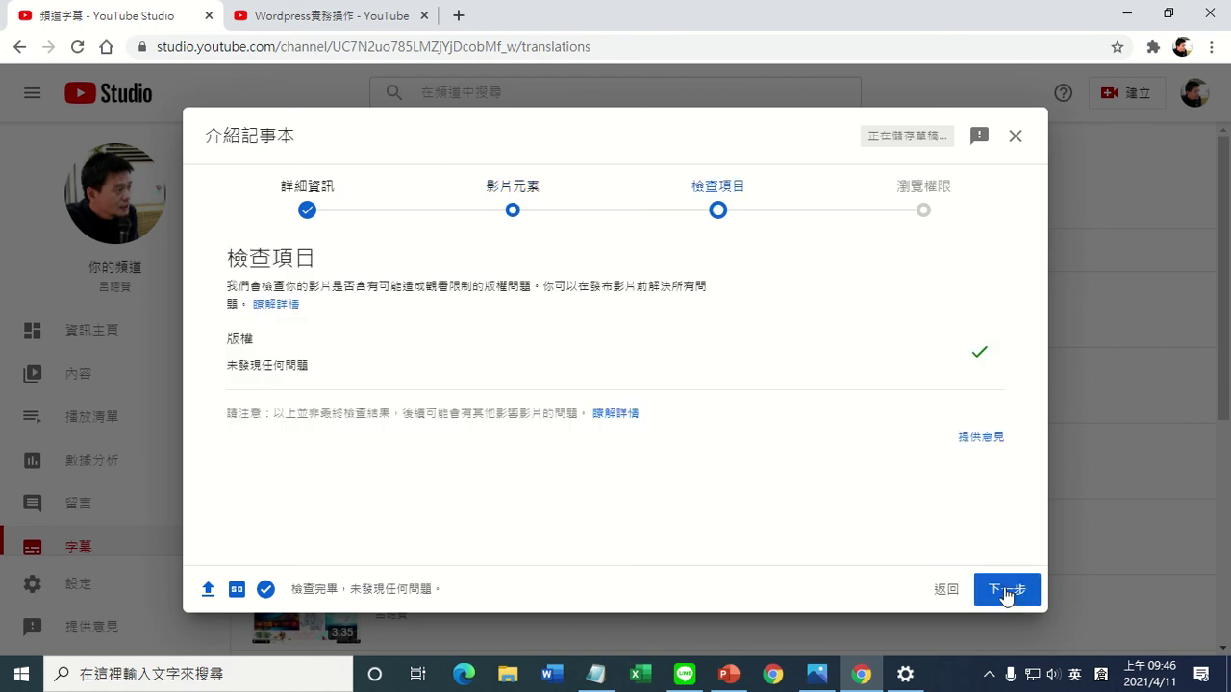
click(1008, 588)
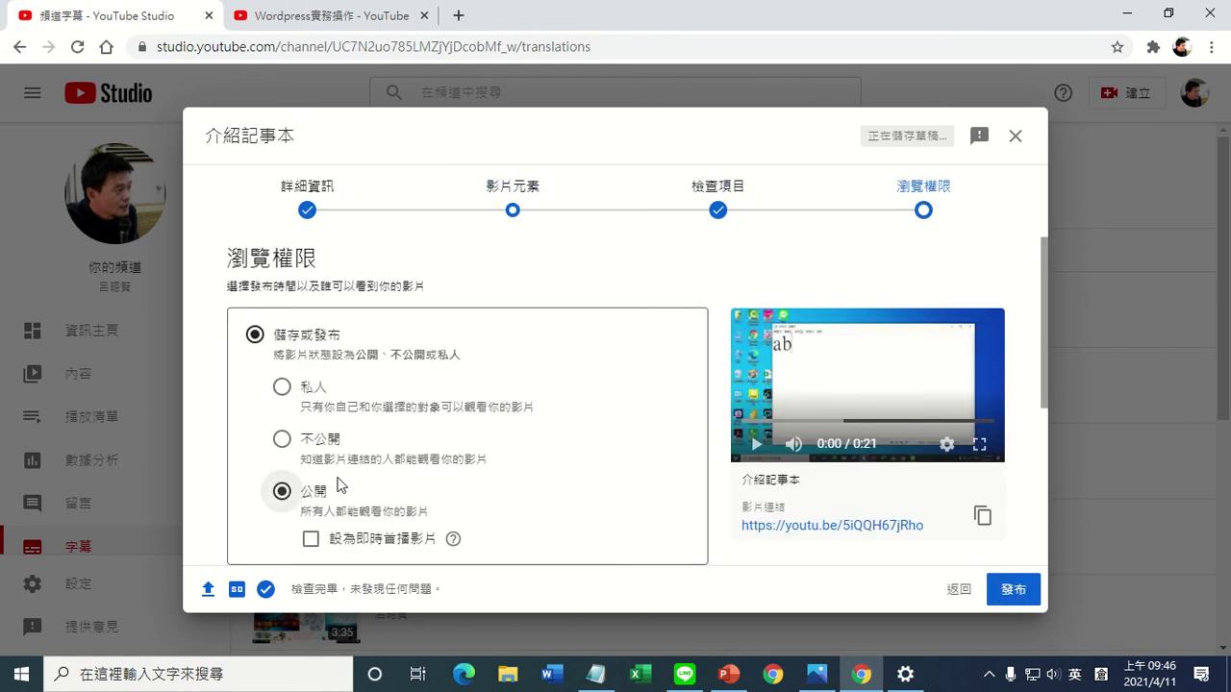
Step: Close the upload without publishing, leaving 介紹記事本 as a draft, and open the channel's content list
click(955, 591)
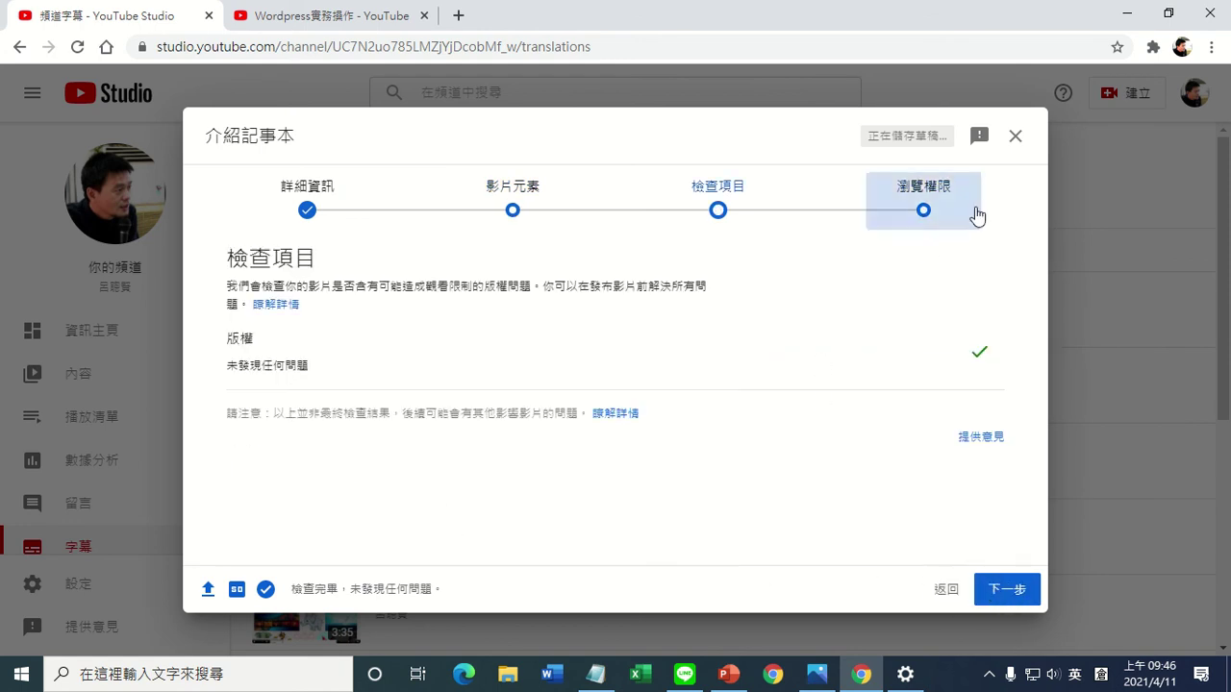
click(1016, 136)
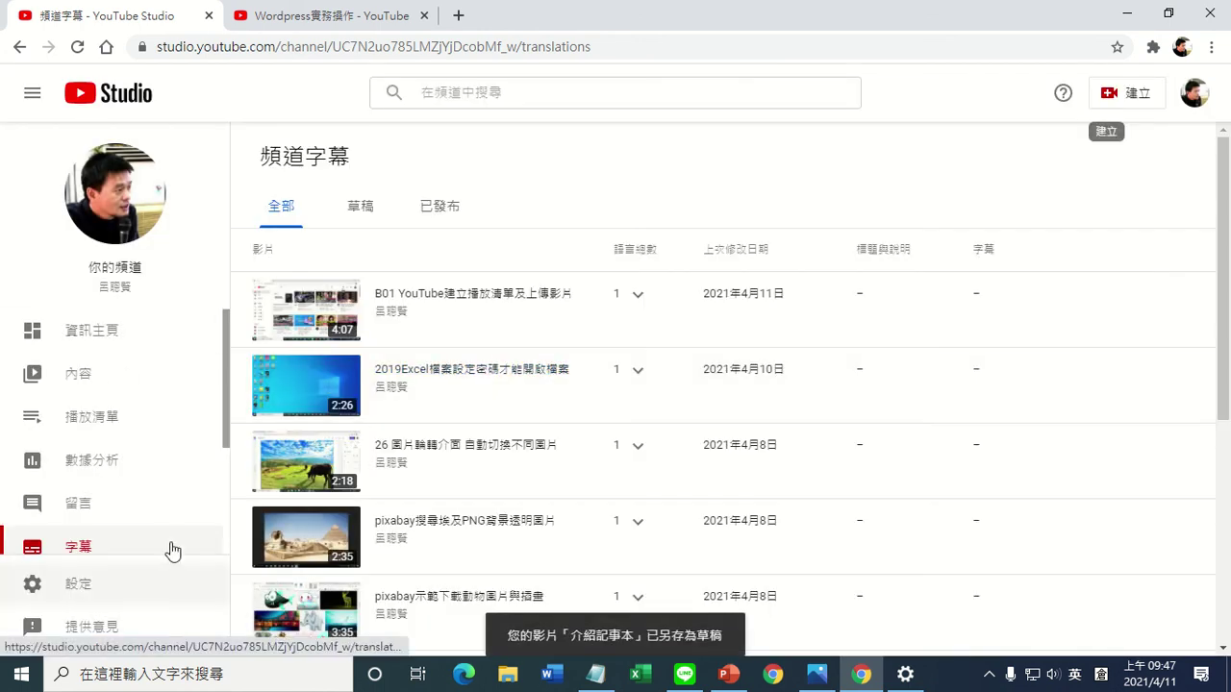
click(102, 336)
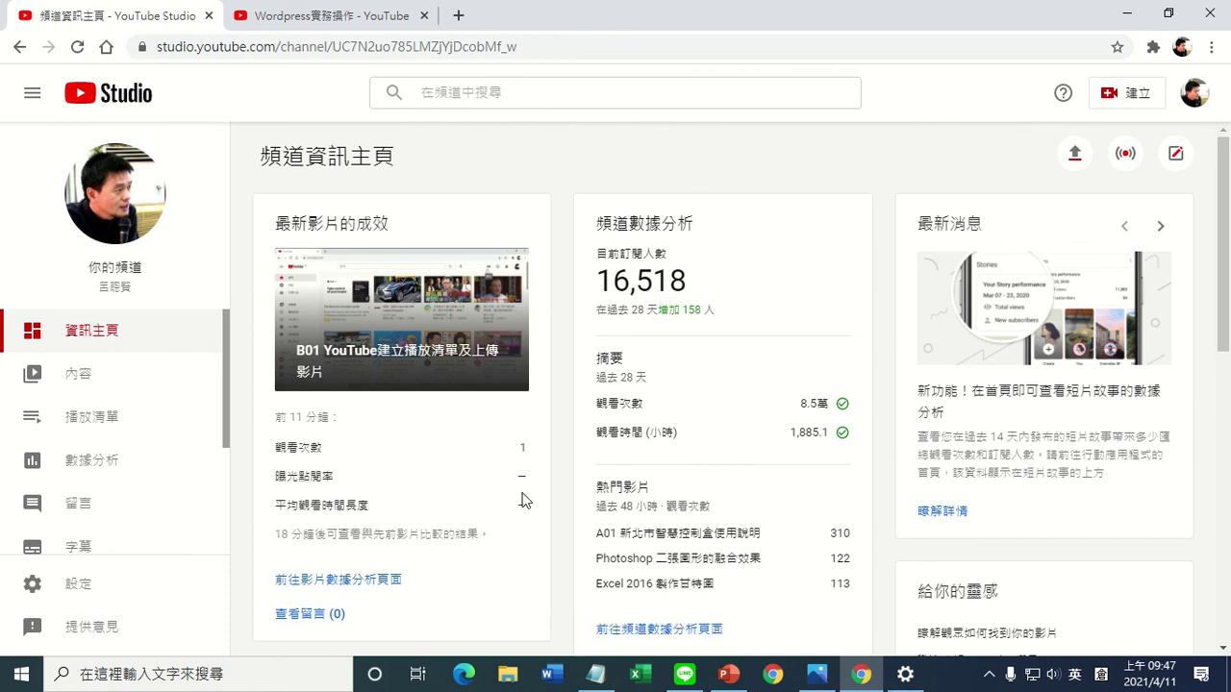
click(85, 383)
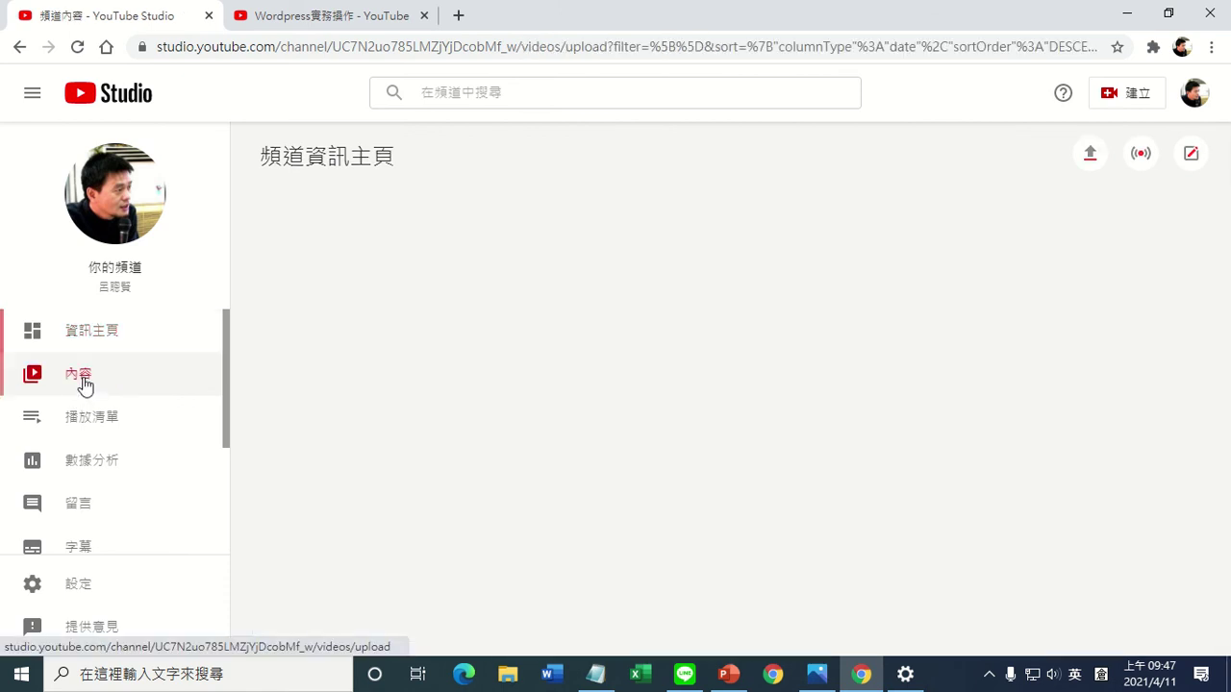